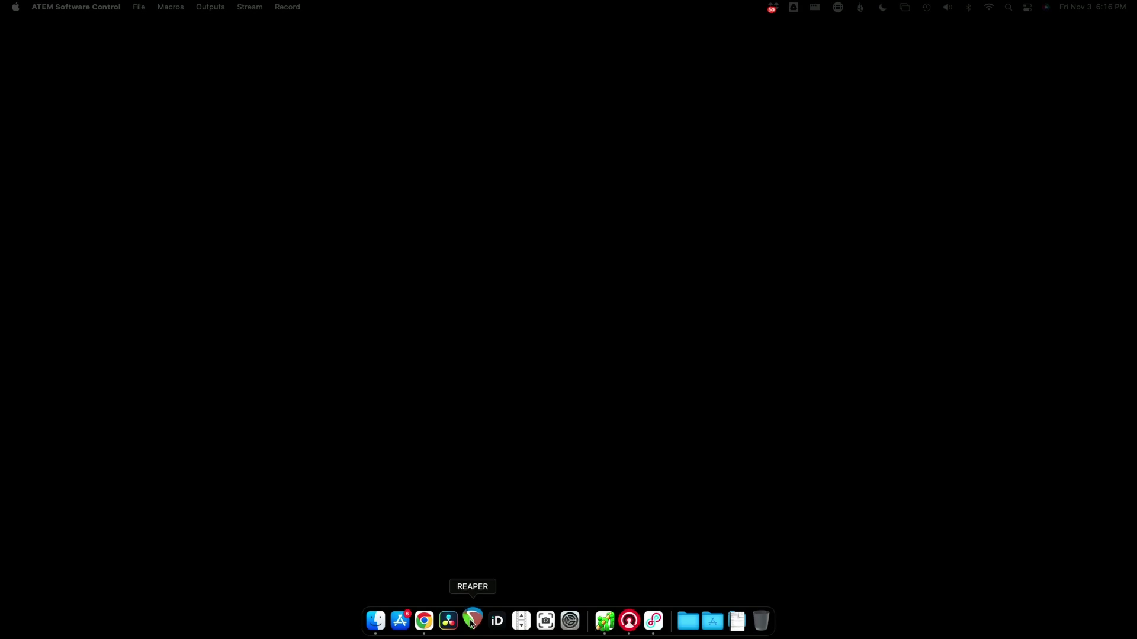
- Bring REAPER to the front and cancel saving the untitled project so it closes
left_click(471, 621)
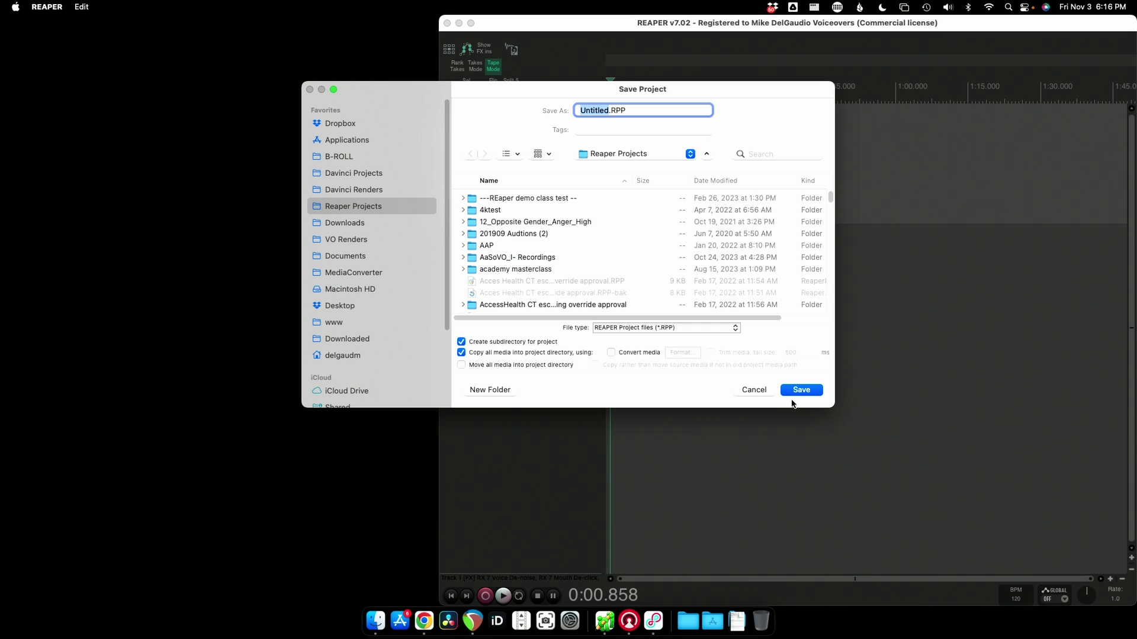
left_click(763, 390)
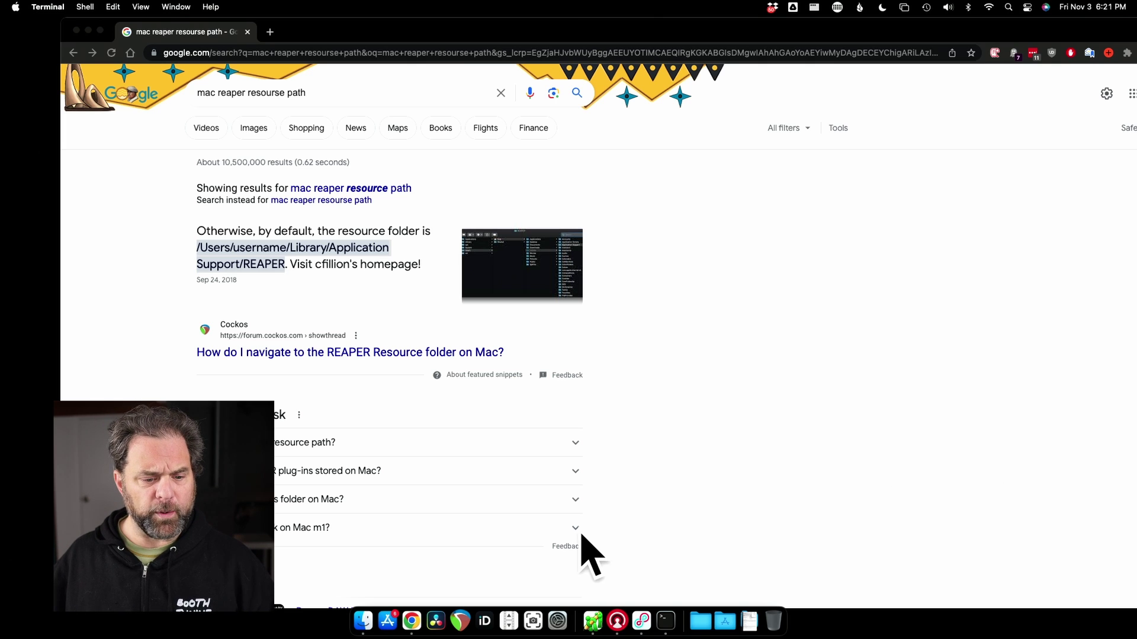
- Bring up a Finder window over the Google search results
left_click(363, 620)
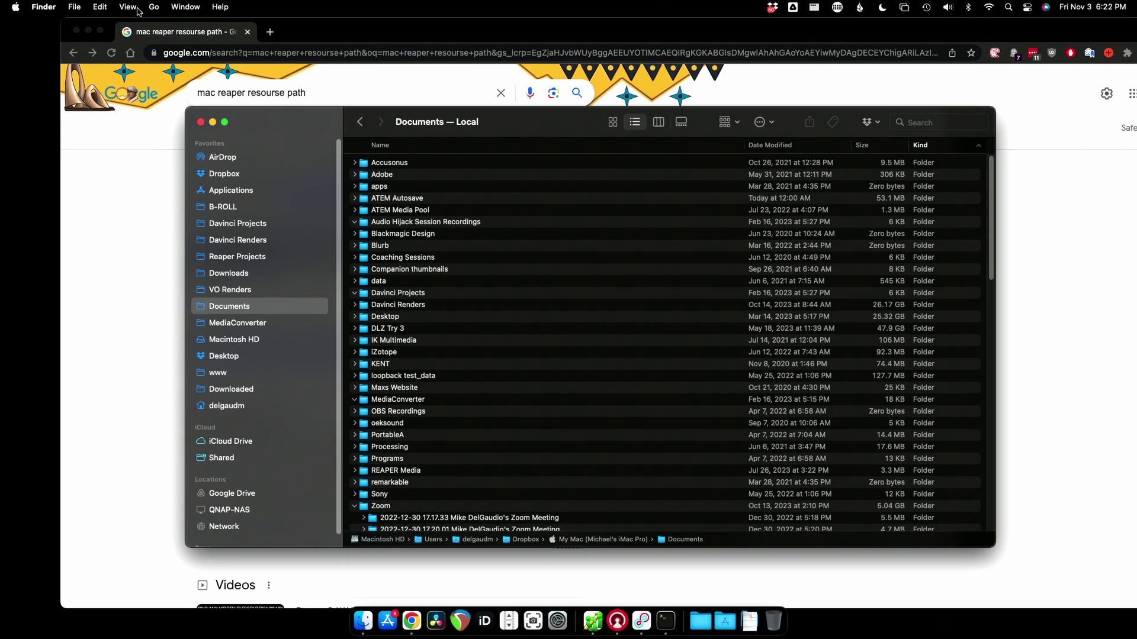
- Jump to the hidden user Library folder from the Go menu
left_click(155, 7)
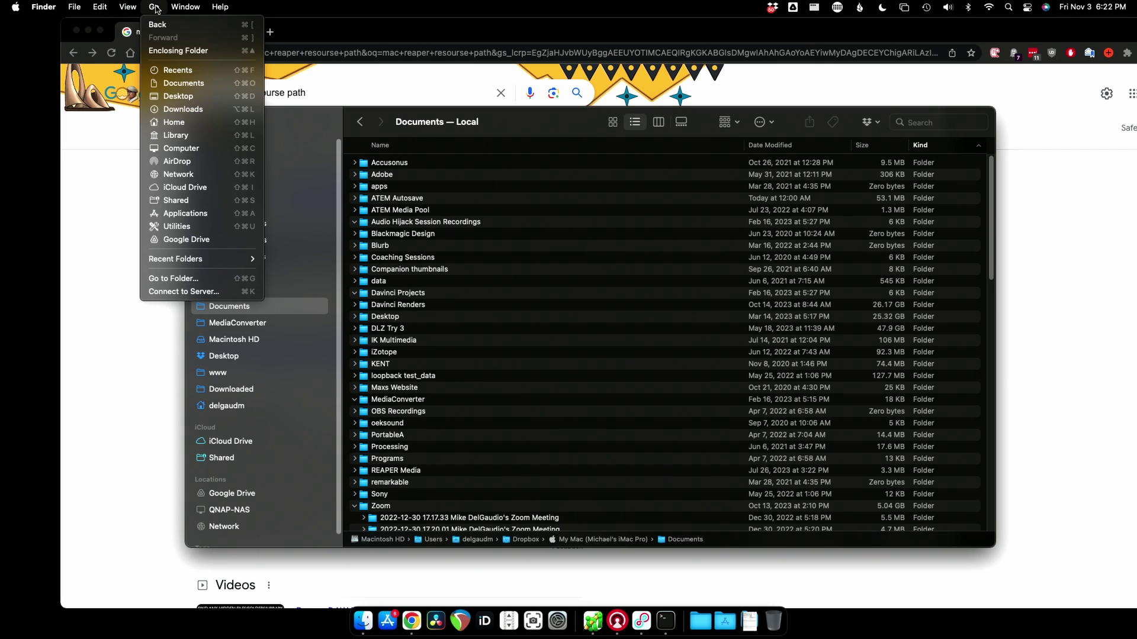
left_click(165, 137)
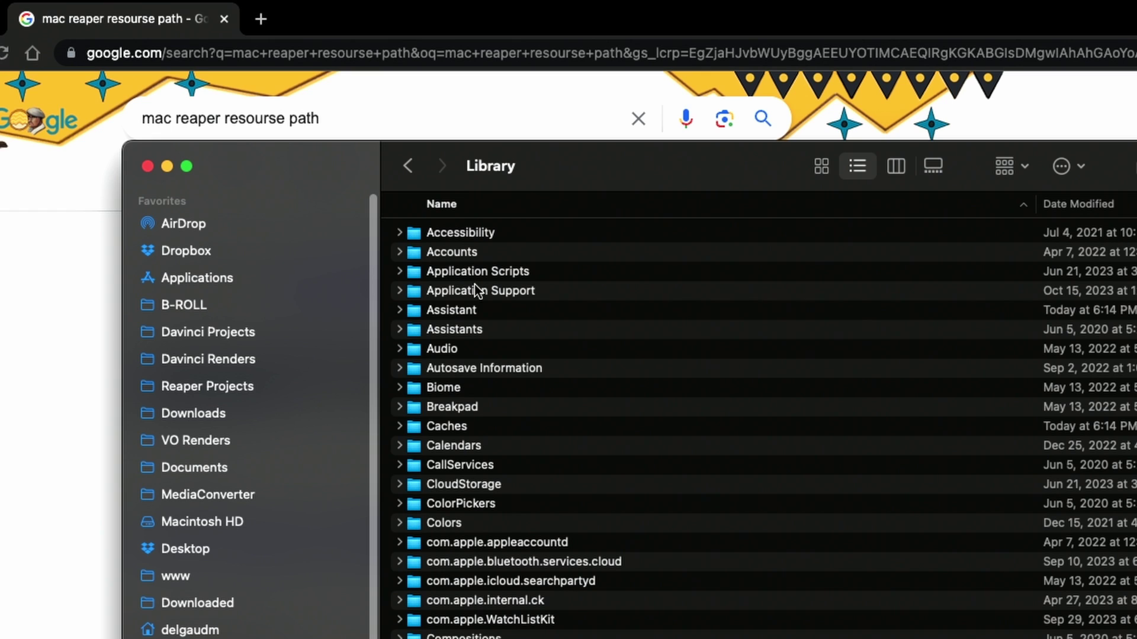
- Expand Application Support and its REAPER subfolder to list reaper-kb.ini, reaper-menu.ini and other ini files
left_click(475, 289)
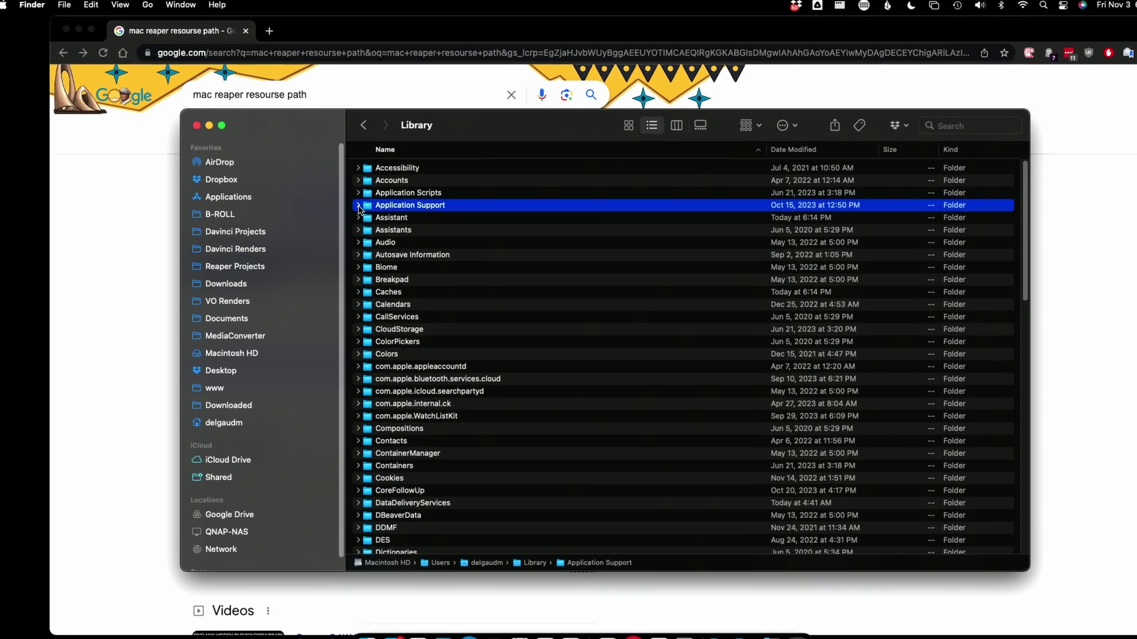
left_click(358, 206)
scroll(369, 284, "down", 5)
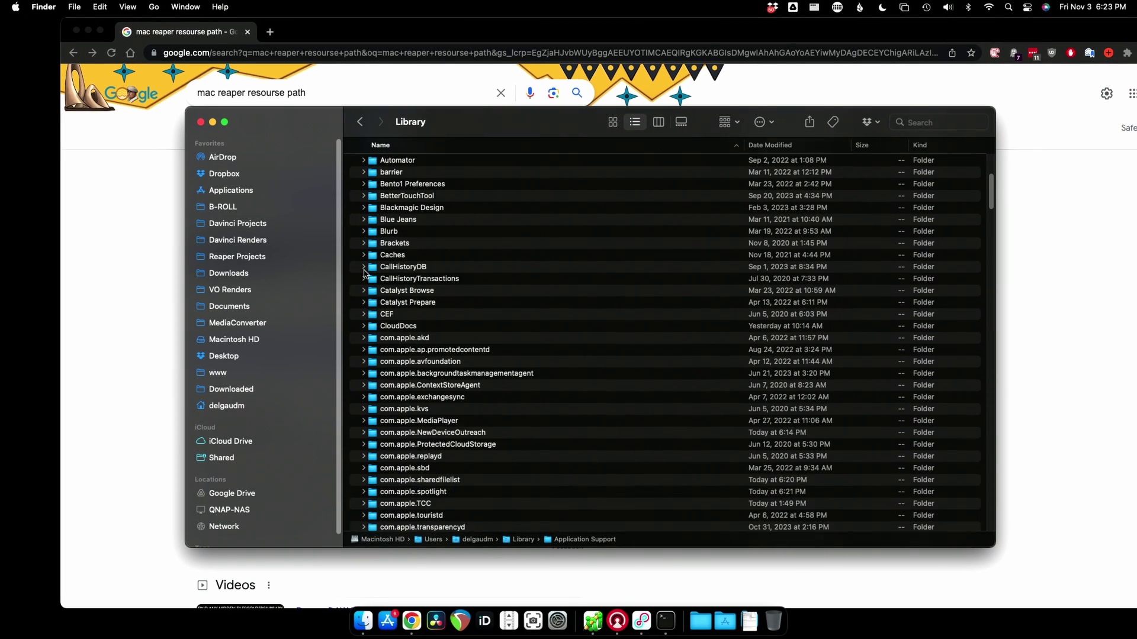
scroll(364, 273, "down", 15)
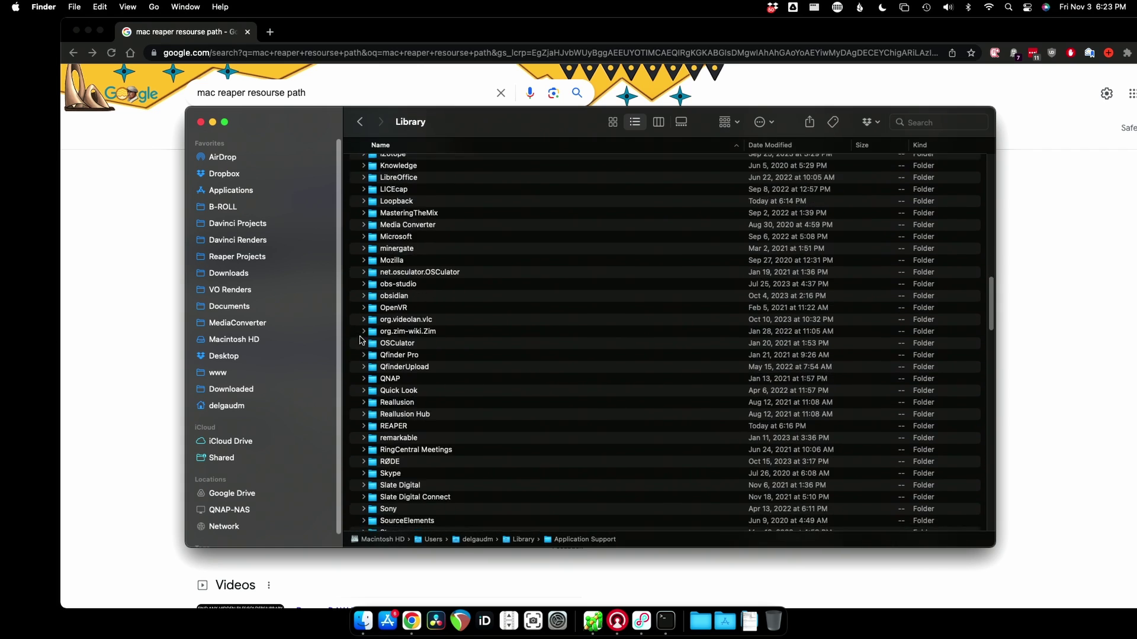
scroll(360, 340, "down", 6)
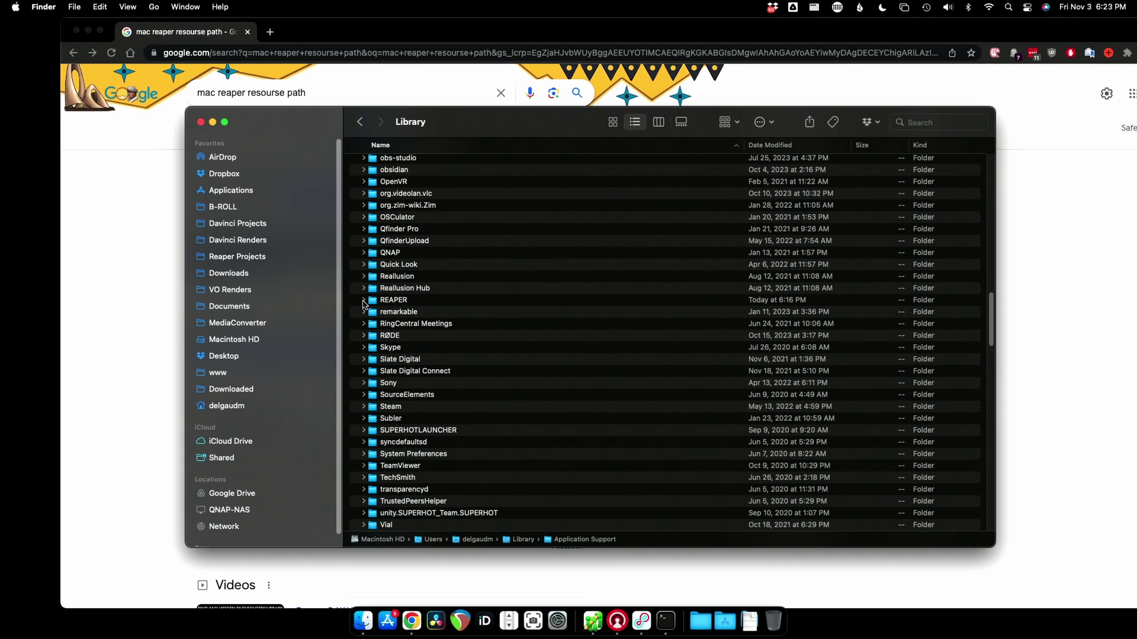
left_click(363, 300)
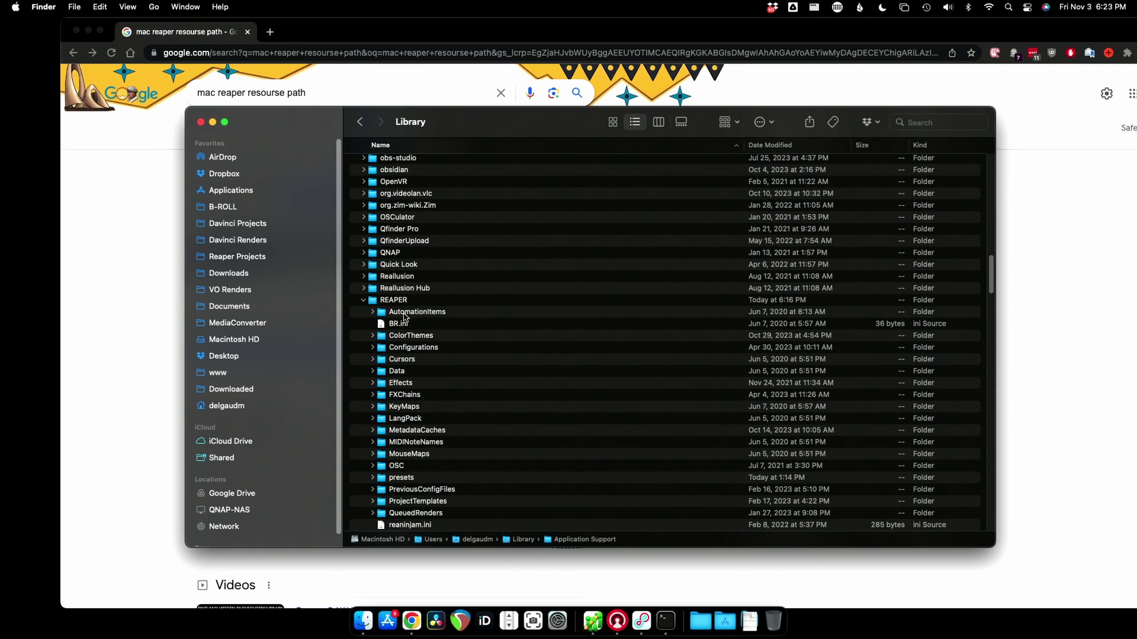
scroll(405, 318, "down", 10)
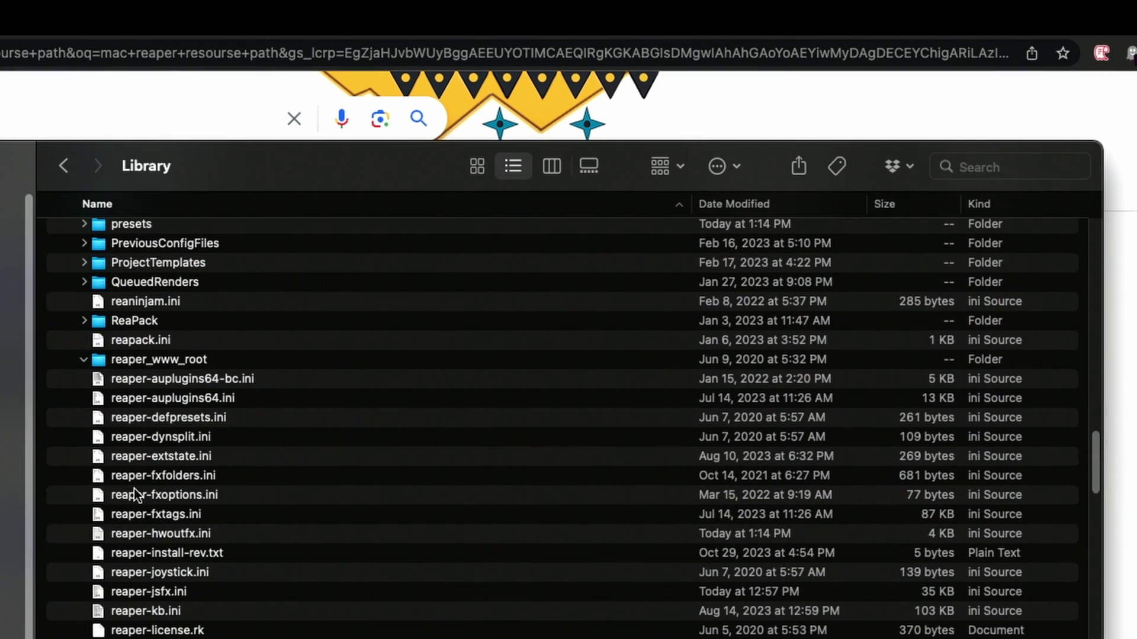
scroll(134, 489, "down", 1)
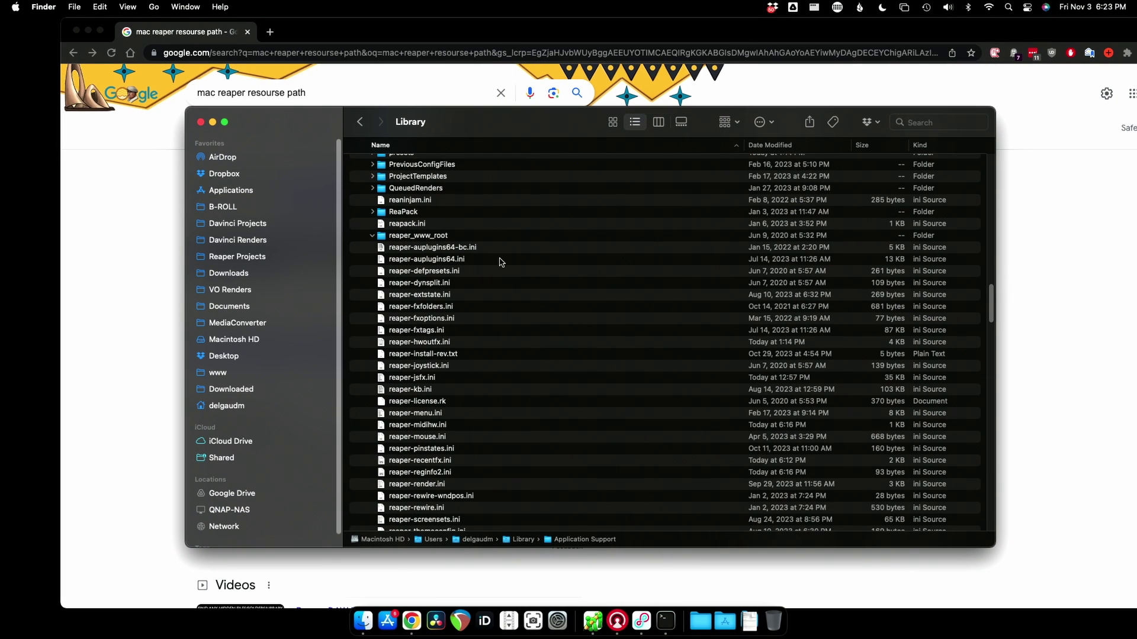
scroll(503, 257, "down", 3)
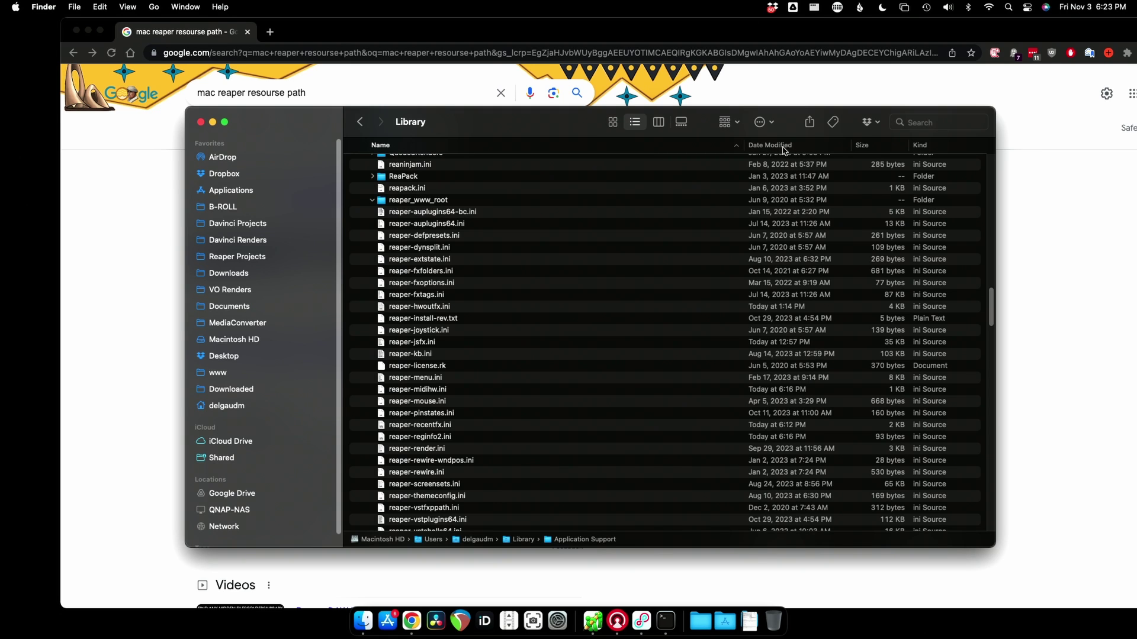
left_click(126, 8)
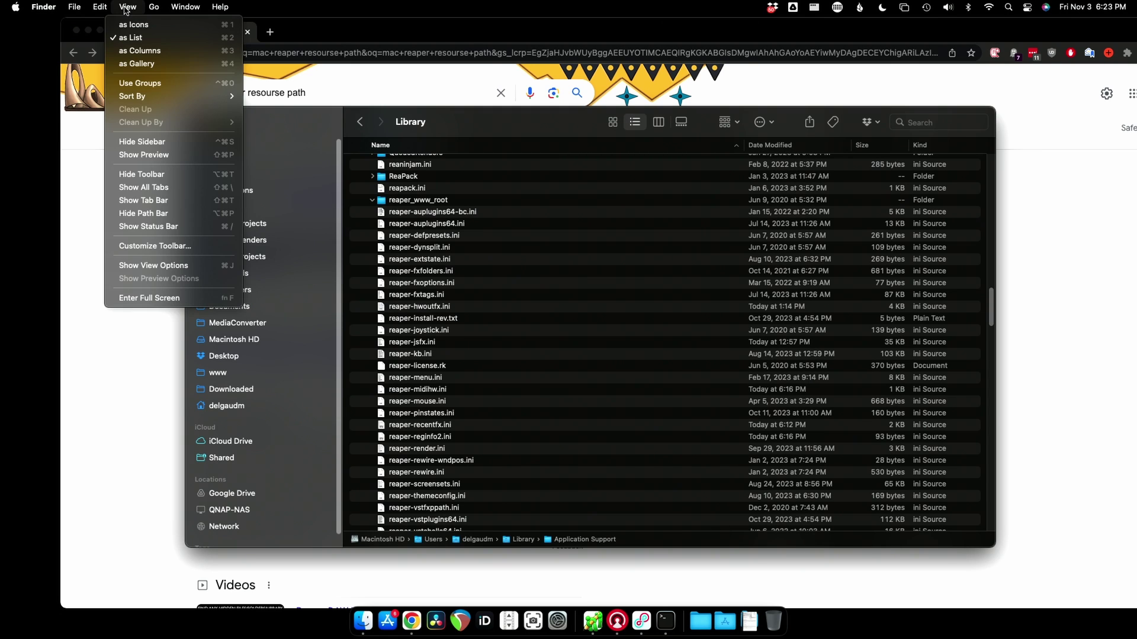
left_click(146, 265)
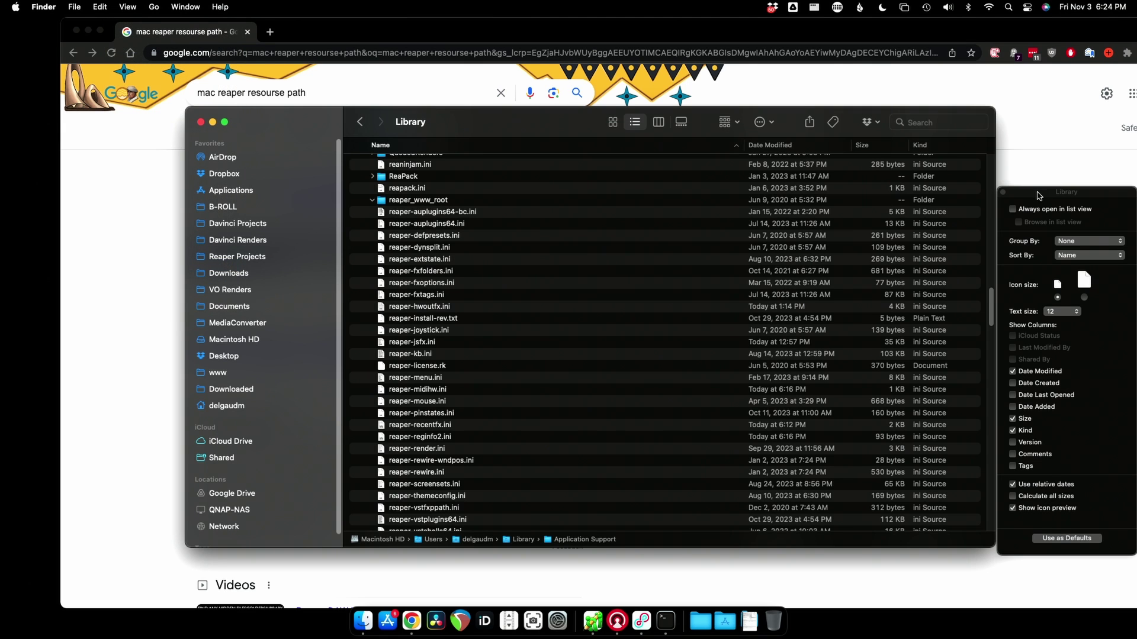
left_click_drag(1037, 195, 525, 145)
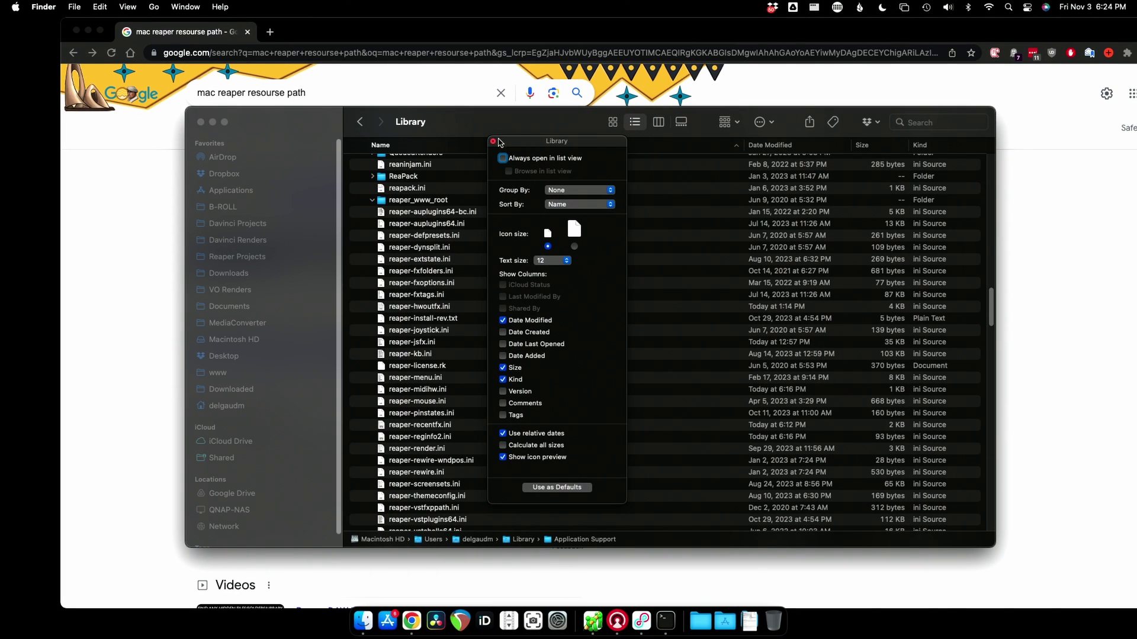
left_click(493, 142)
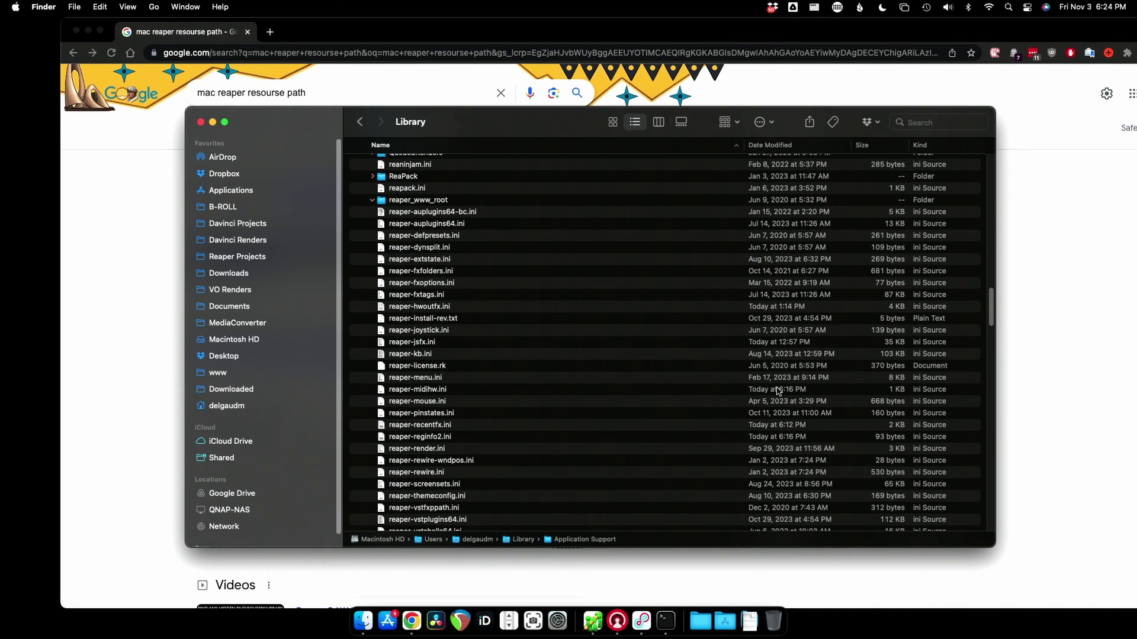
- Sort the REAPER files by Date Modified, newest first
left_click(791, 147)
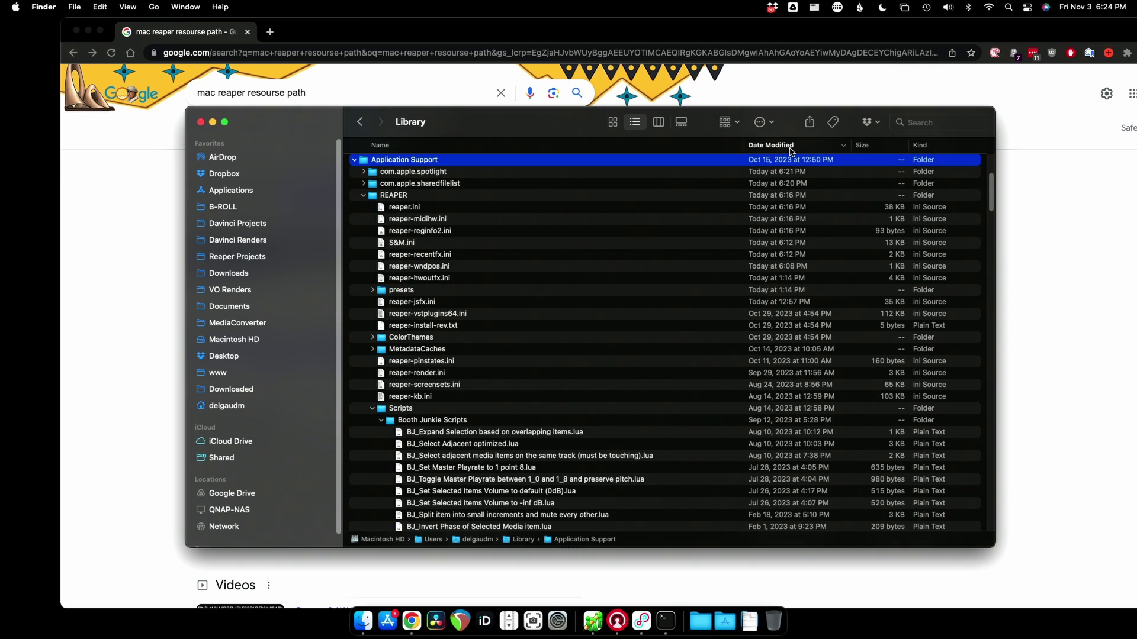
scroll(795, 293, "down", 5)
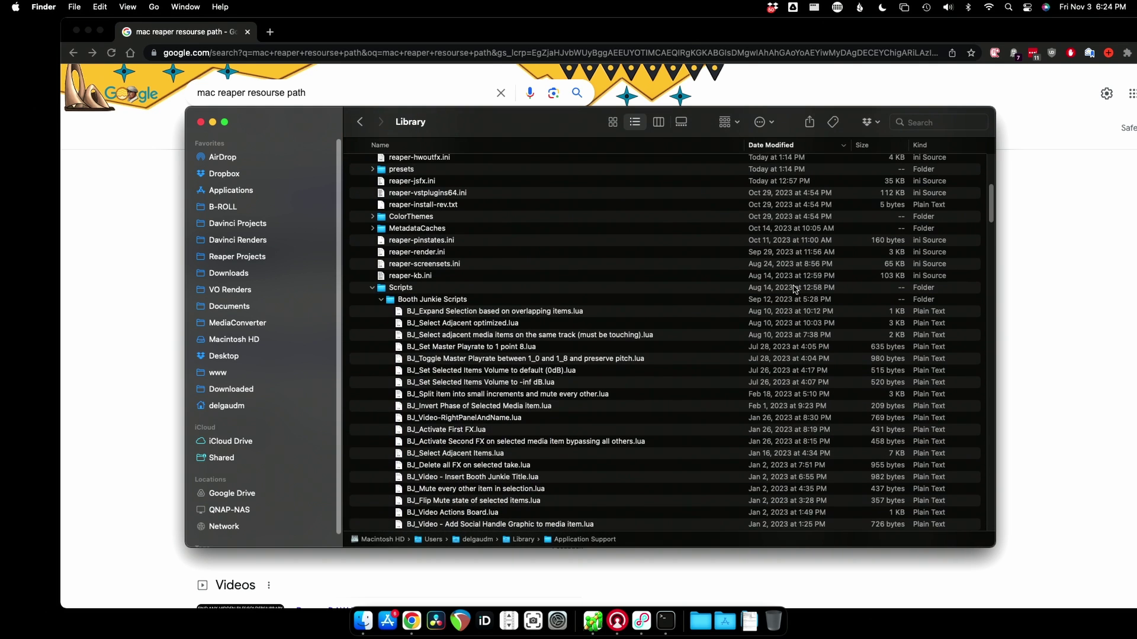
scroll(795, 290, "up", 10)
scroll(795, 290, "down", 5)
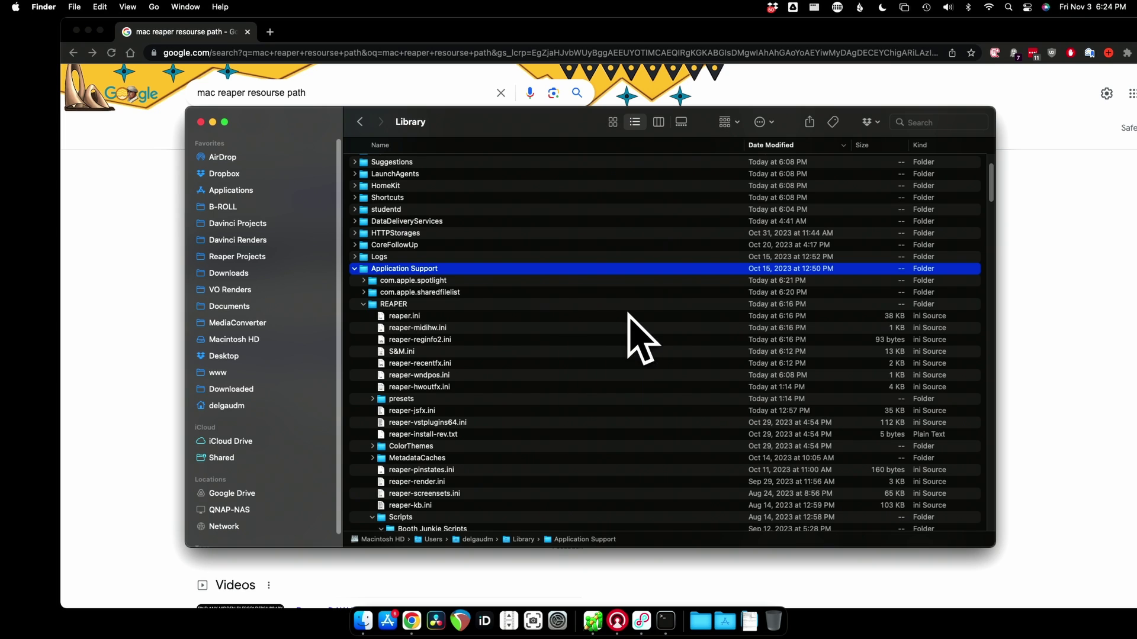
- Step through recent files from reaper.ini down to the suspect reaper-hwoutfx.ini
left_click(573, 316)
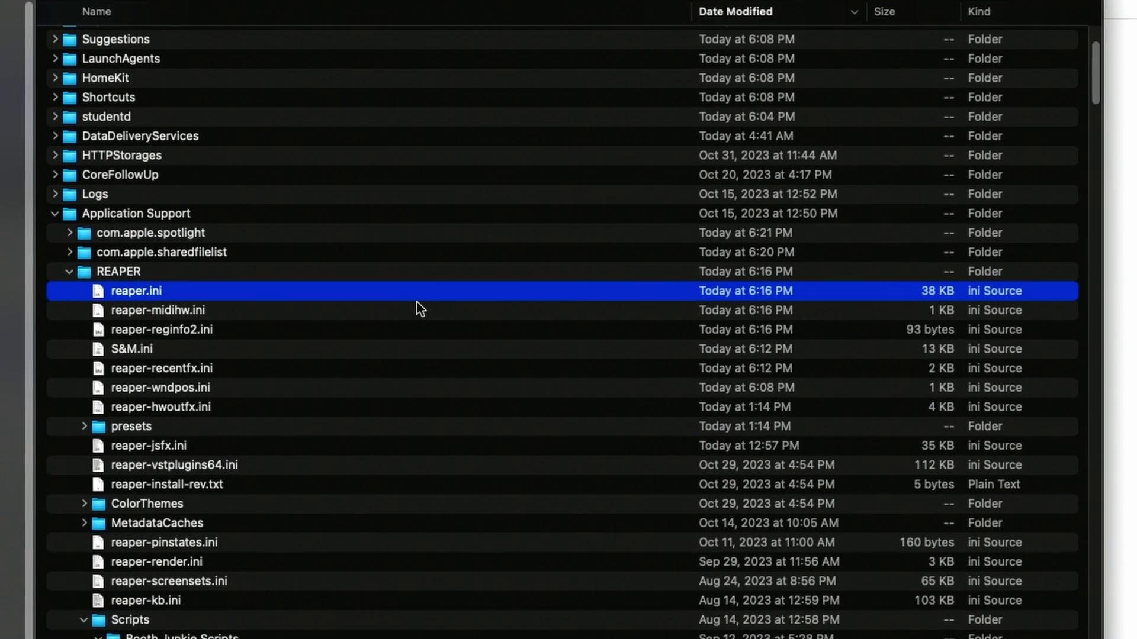
left_click(415, 317)
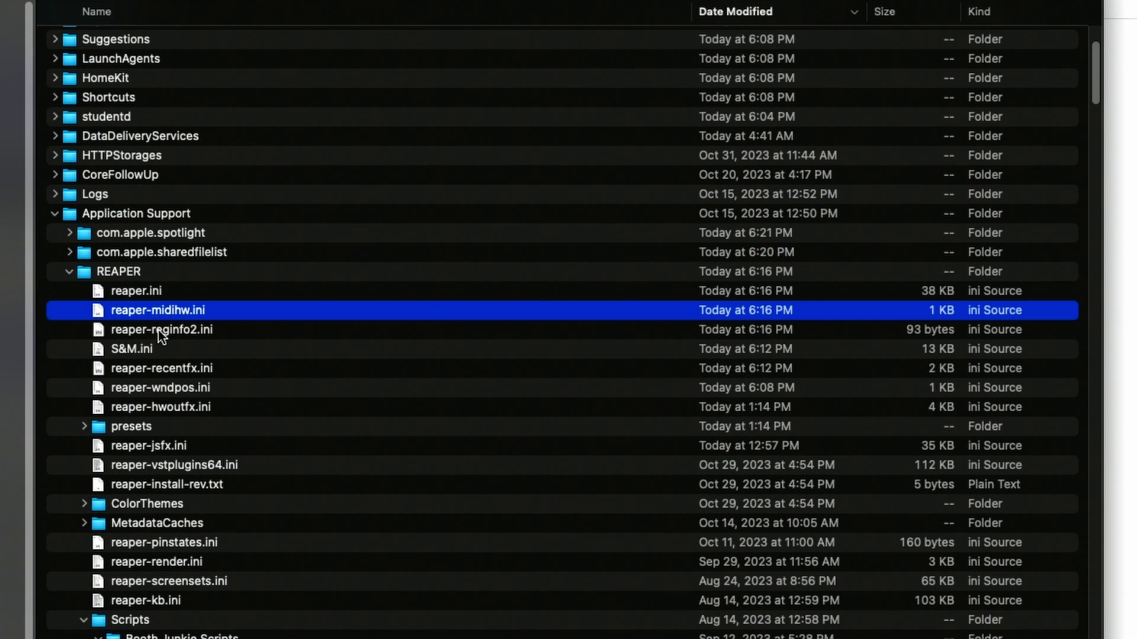
left_click(159, 329)
scroll(211, 350, "down", 1)
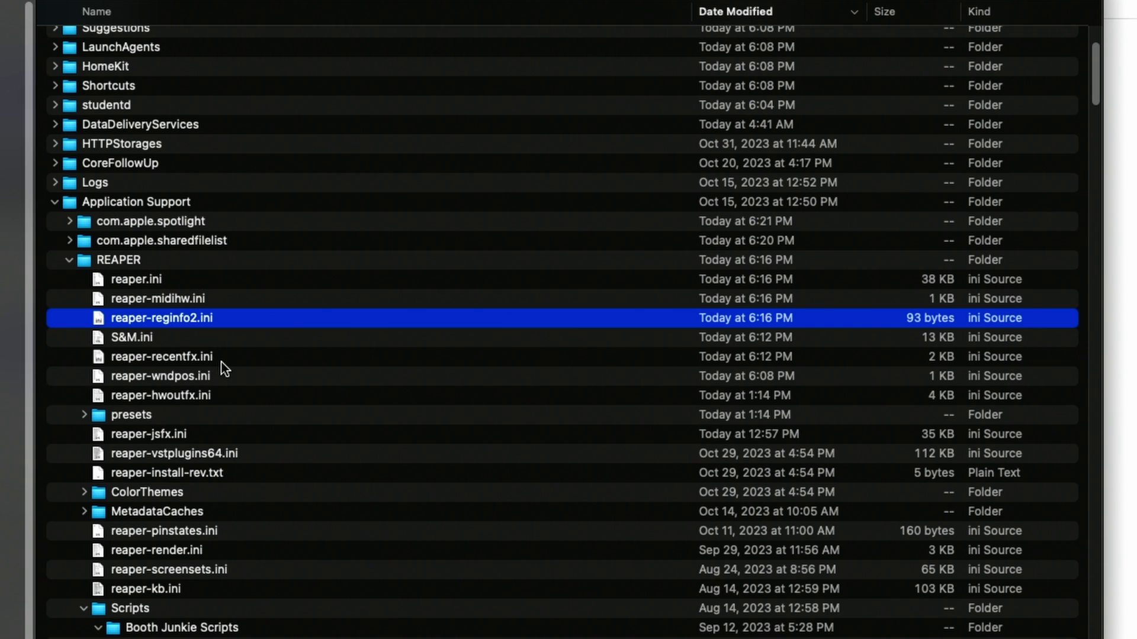
left_click(221, 362)
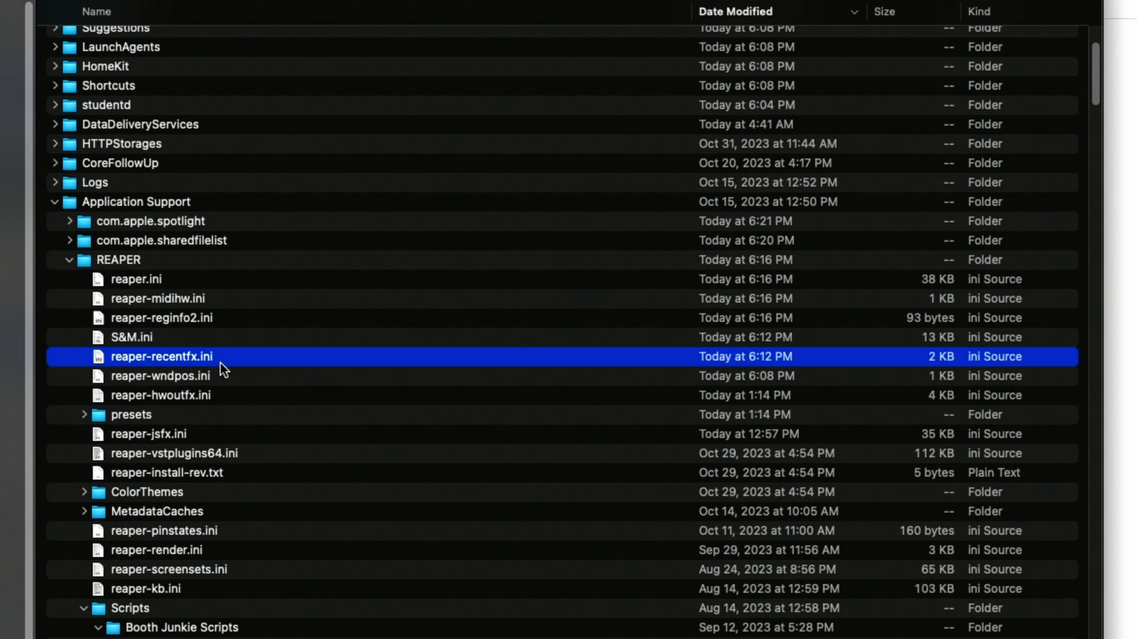
left_click(225, 379)
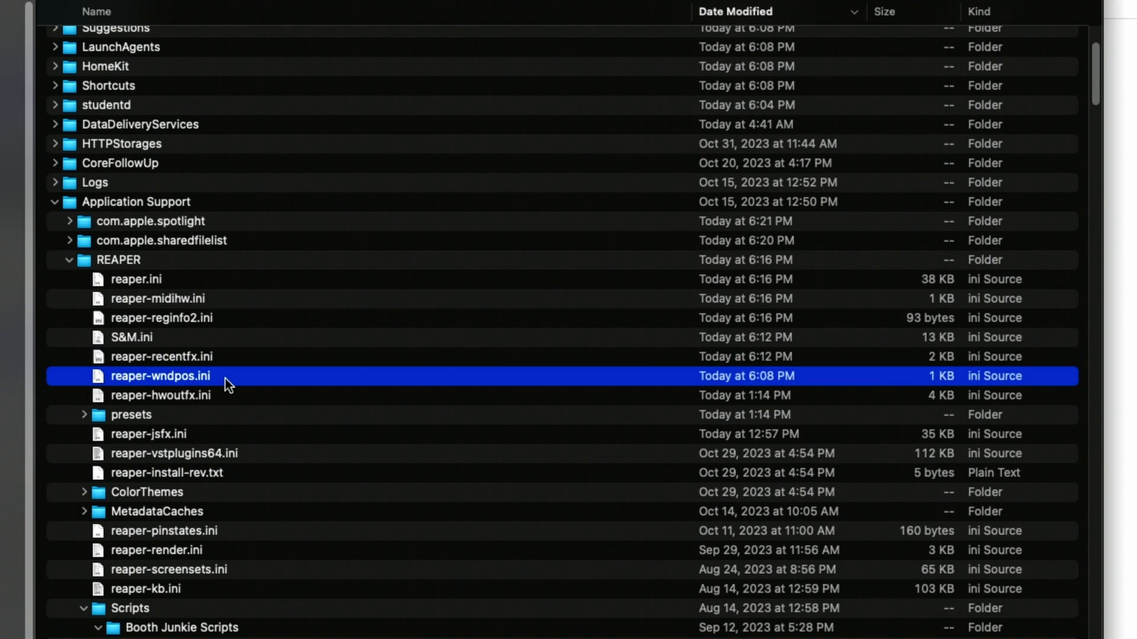
left_click(222, 395)
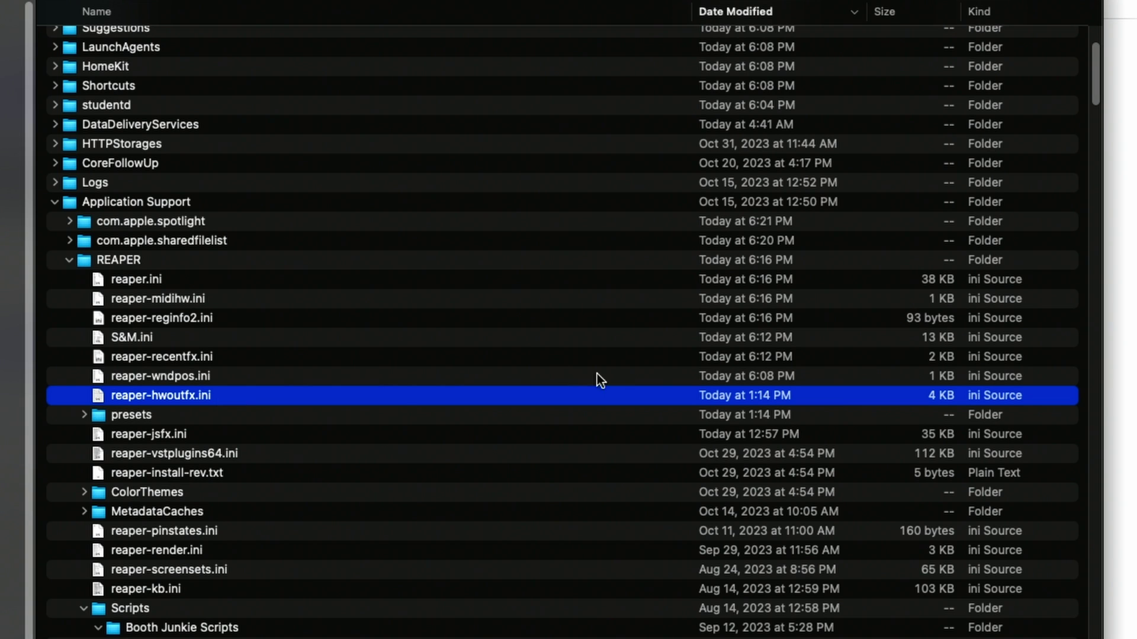
scroll(597, 378, "down", 1)
scroll(610, 382, "up", 2)
scroll(595, 384, "down", 3)
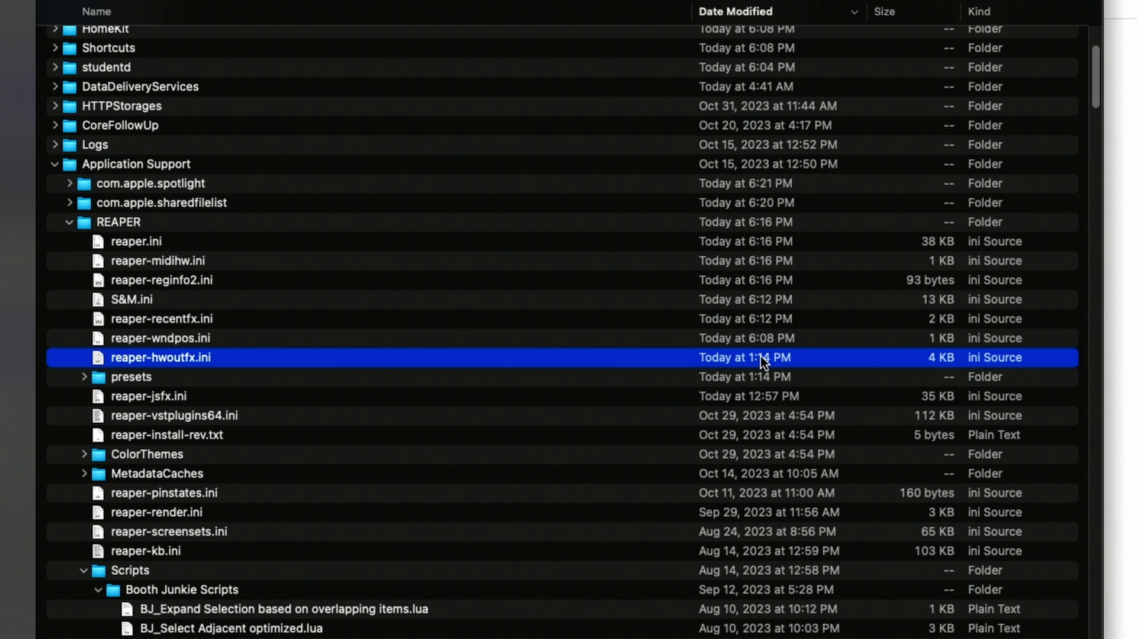
- Rename reaper-hwoutfx.ini to reaper-hwoutfx-BAD.ini via its right-click Rename option
right_click(152, 360)
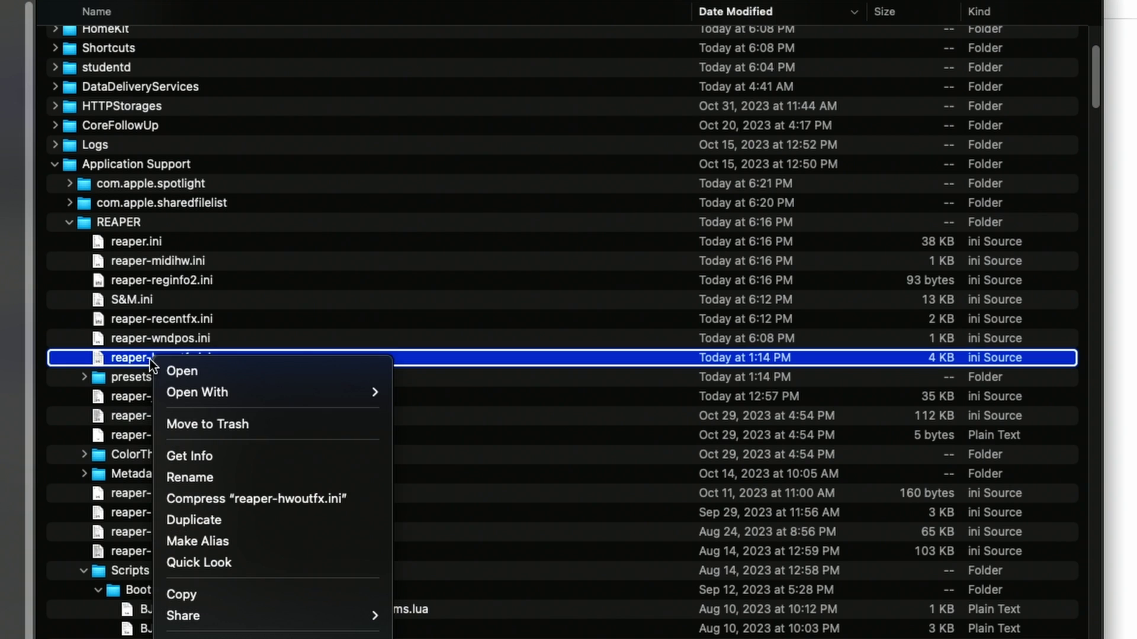
left_click(143, 358)
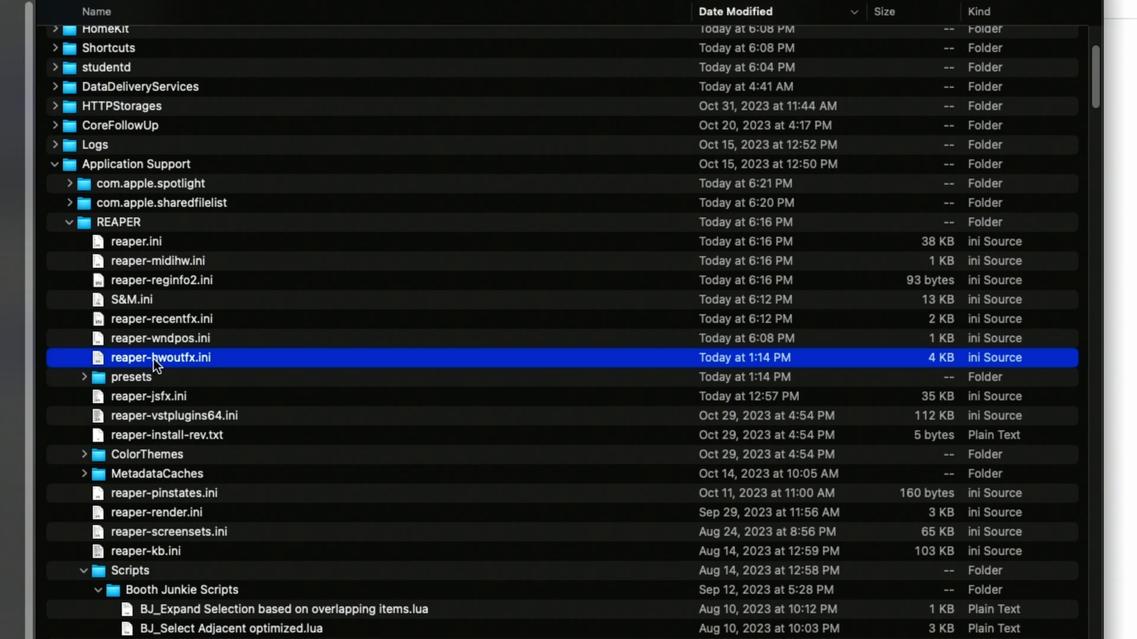
right_click(226, 360)
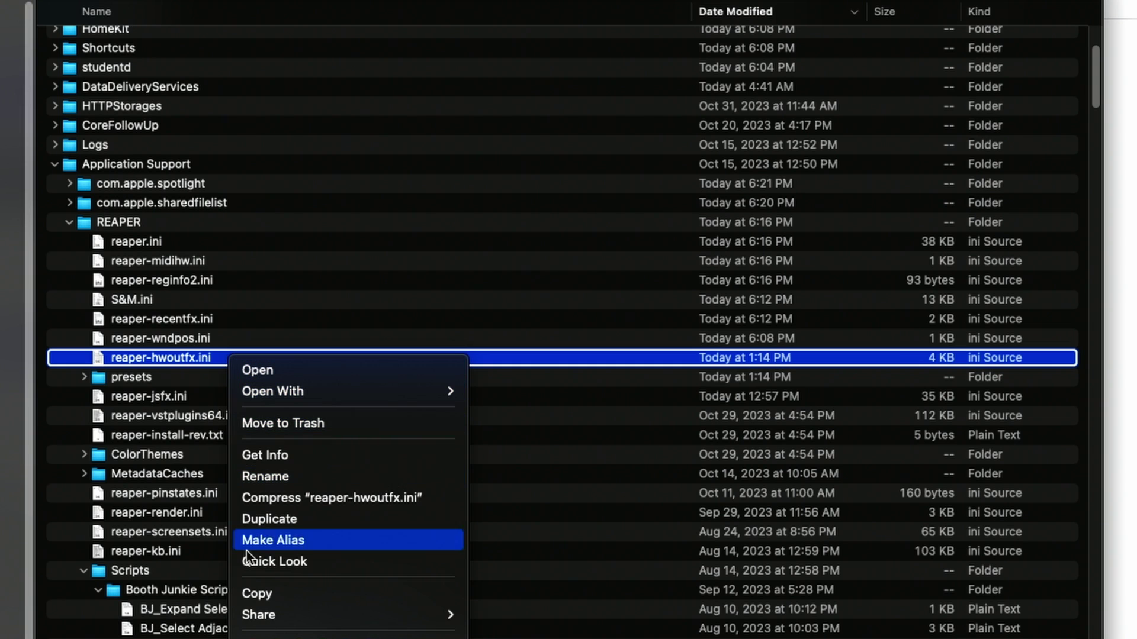
left_click(271, 476)
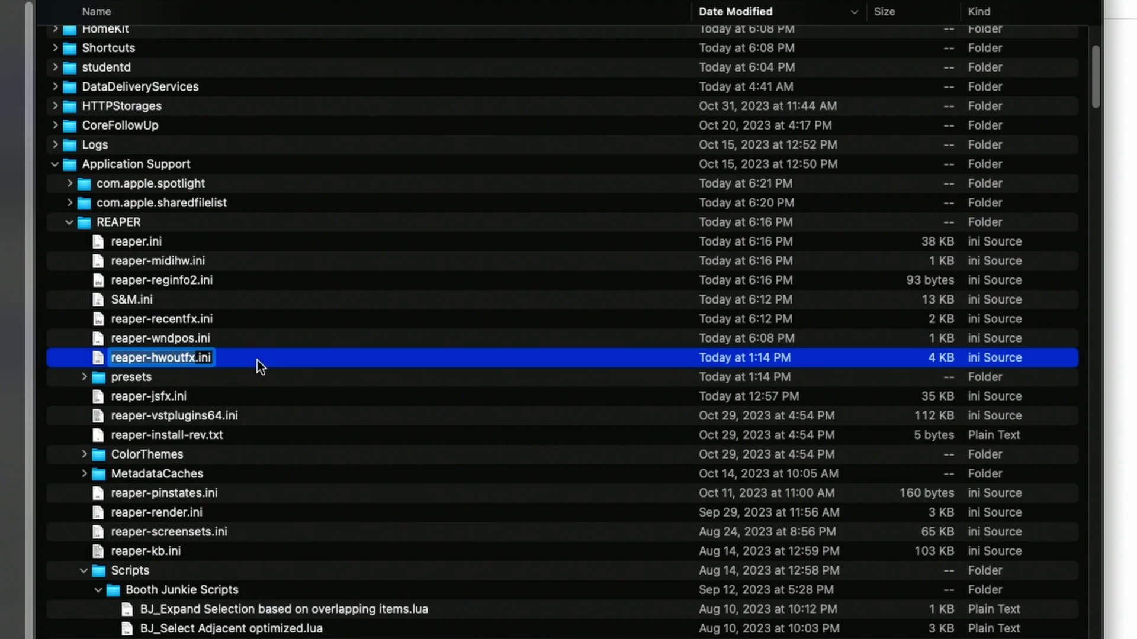
left_click(199, 358)
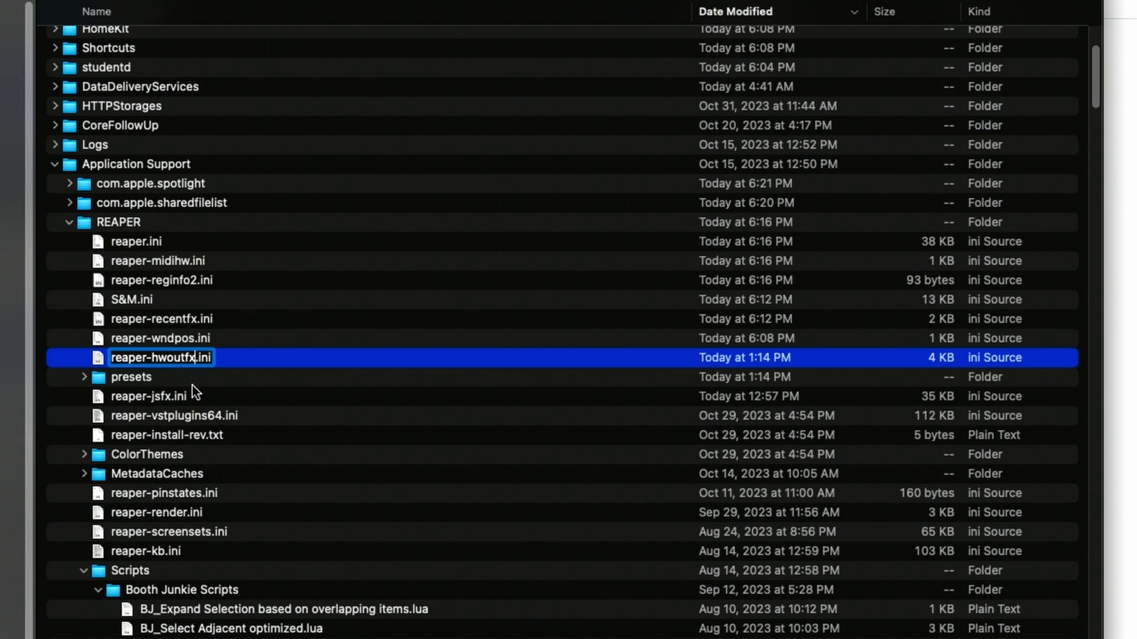
type("-BAD")
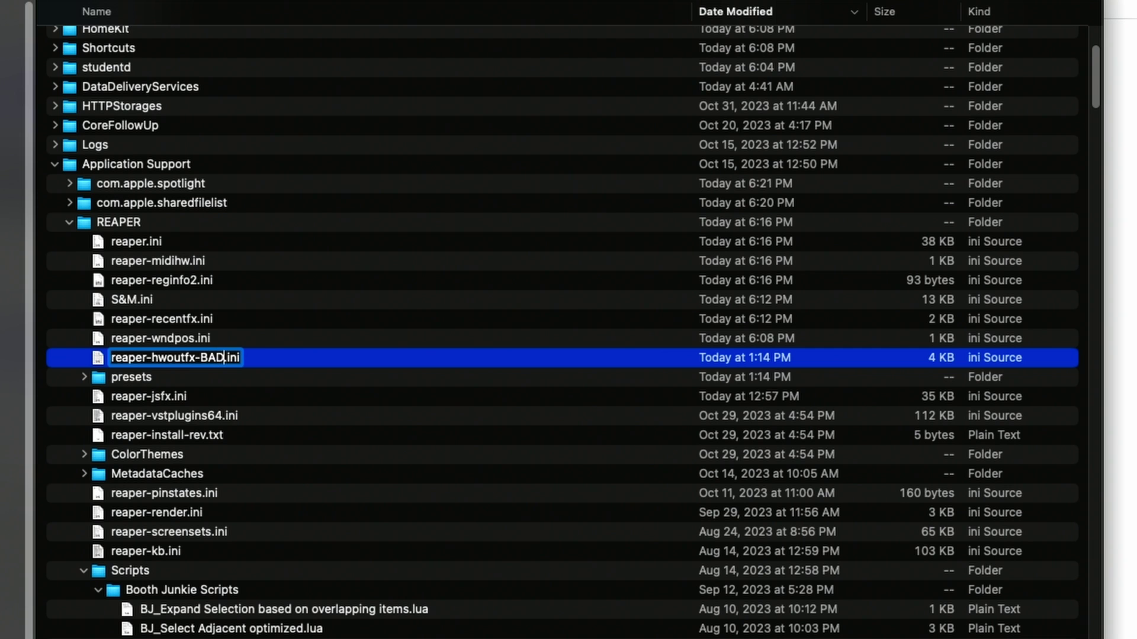
key("Return")
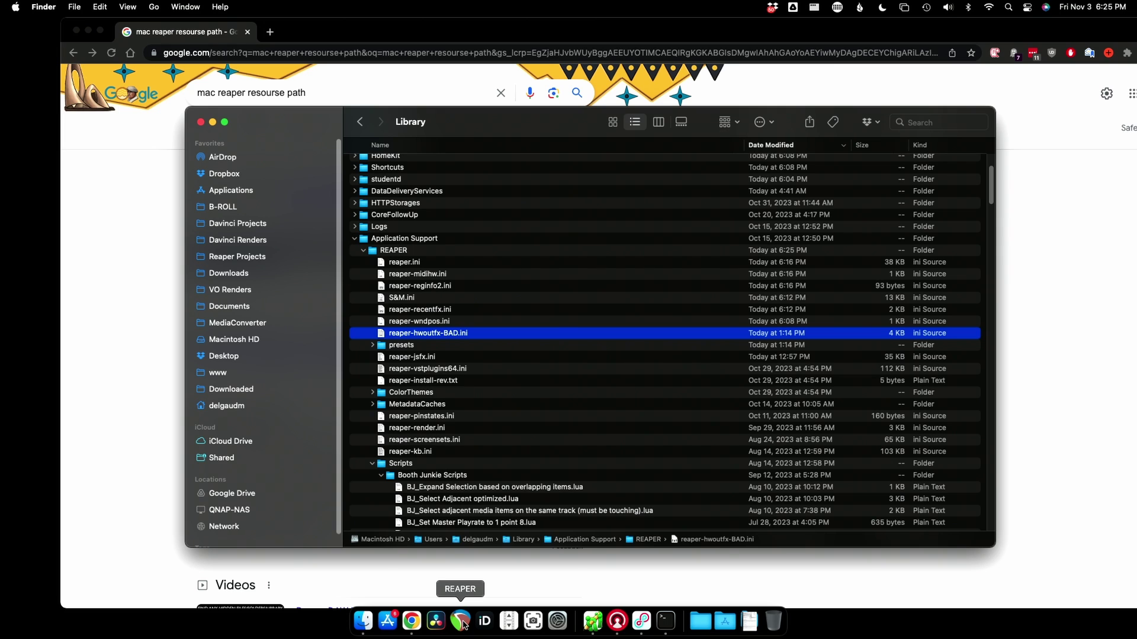
- Launch REAPER to test the renamed file and decline saving the untitled project
left_click(461, 621)
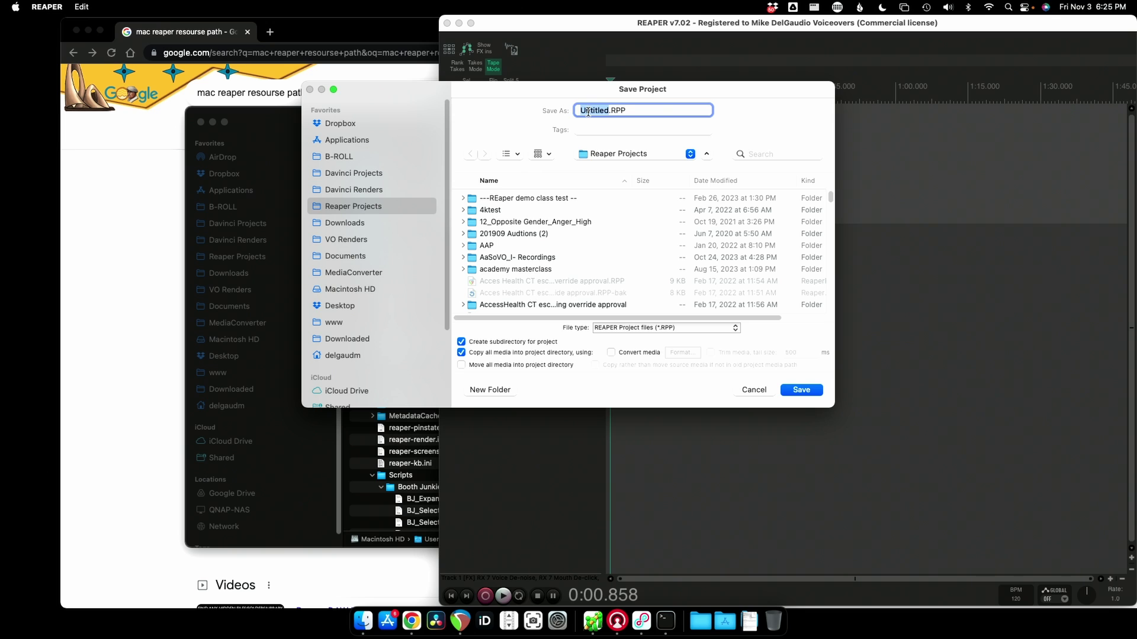
left_click(762, 391)
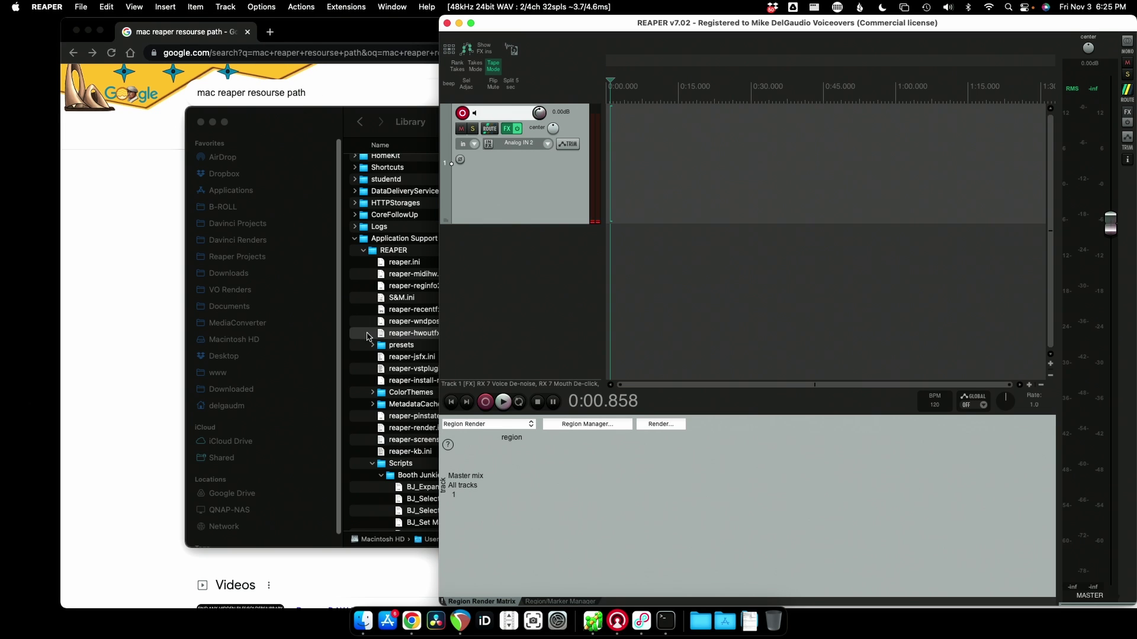
- Quit REAPER, restore the name reaper-hwoutfx.ini, then relaunch REAPER without saving
left_click(393, 339)
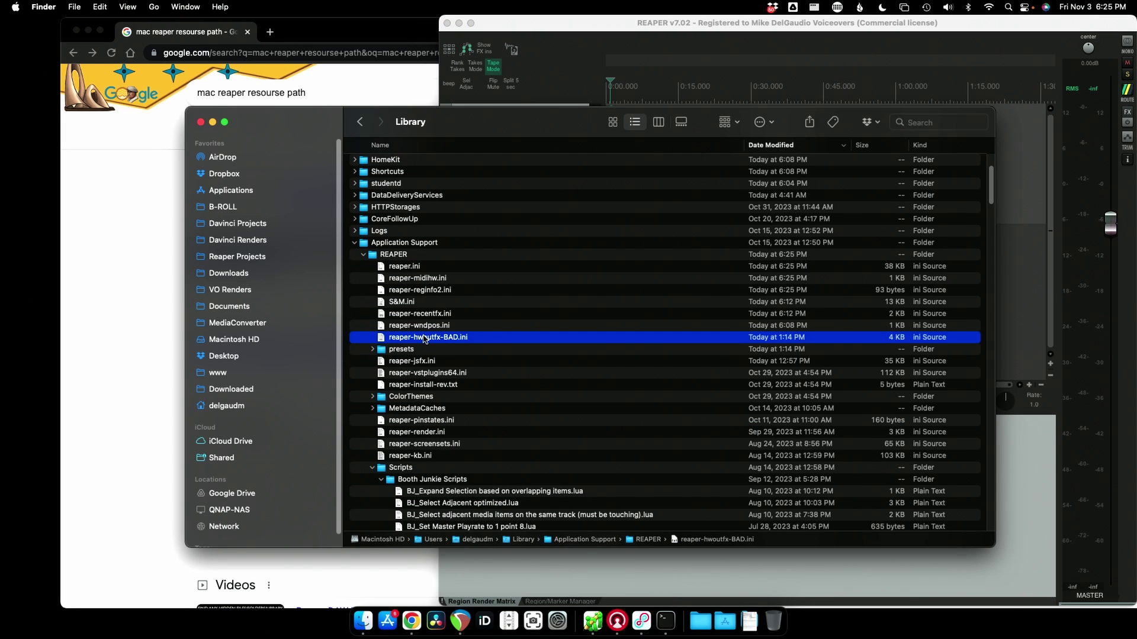
left_click(439, 343)
left_click(443, 338)
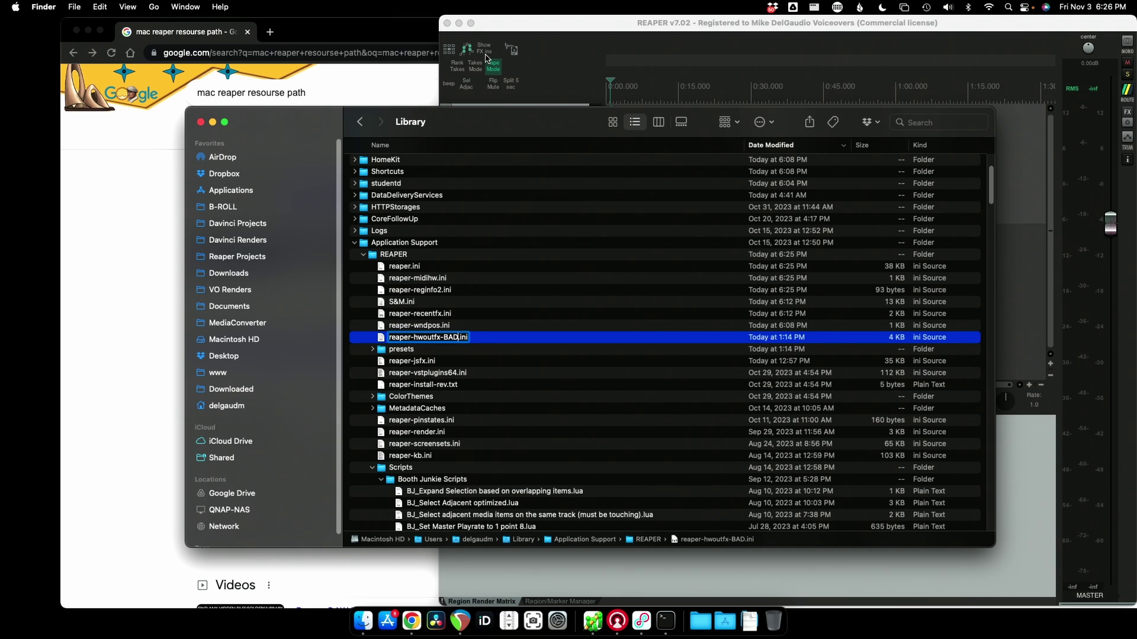
left_click(447, 23)
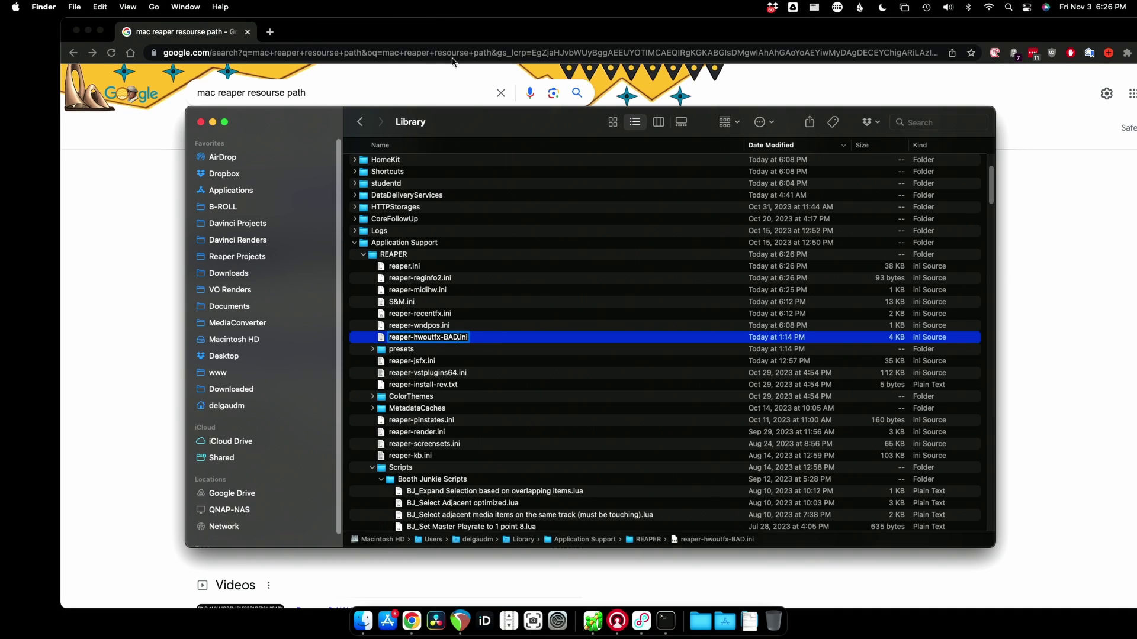
key("BackSpace")
key("BackSpace")
key("BackSpace")
key("BackSpace")
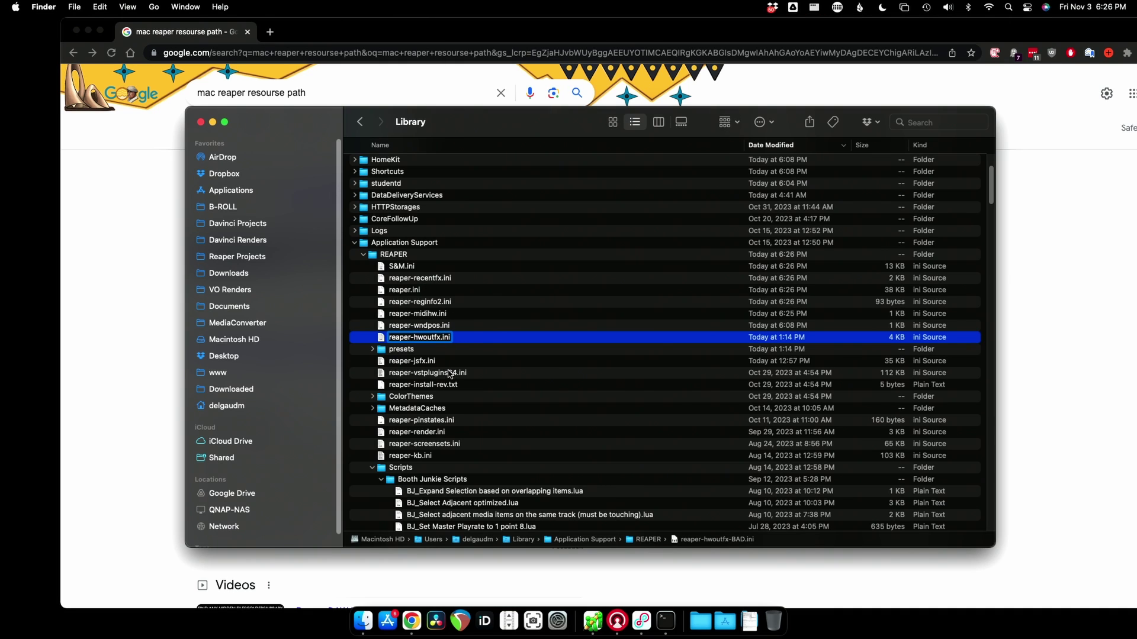
key("Return")
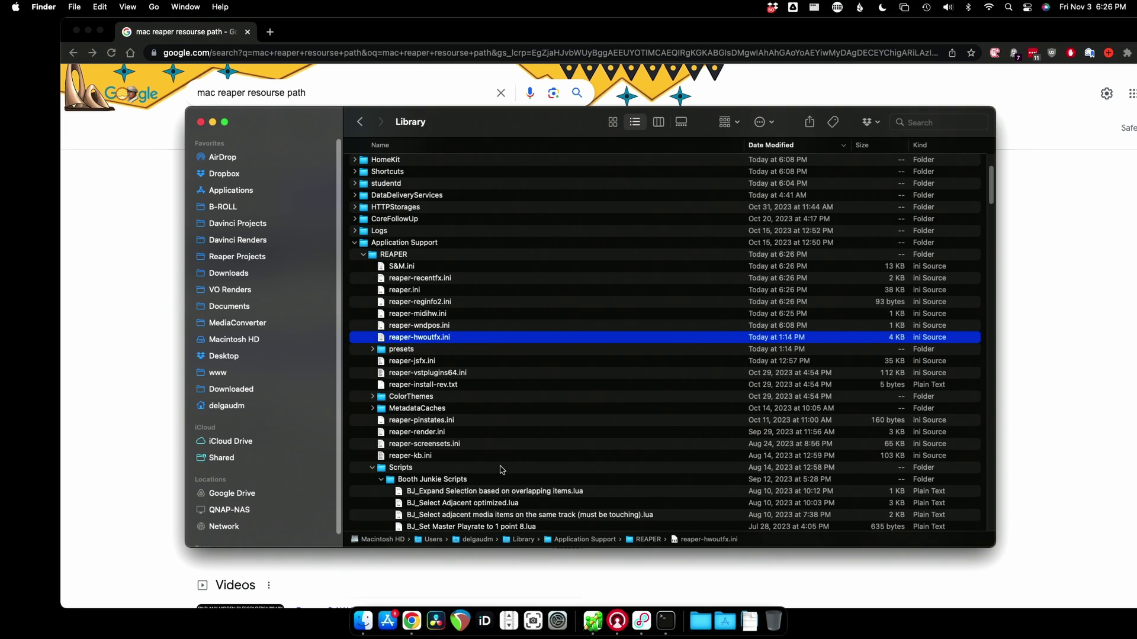
left_click(460, 621)
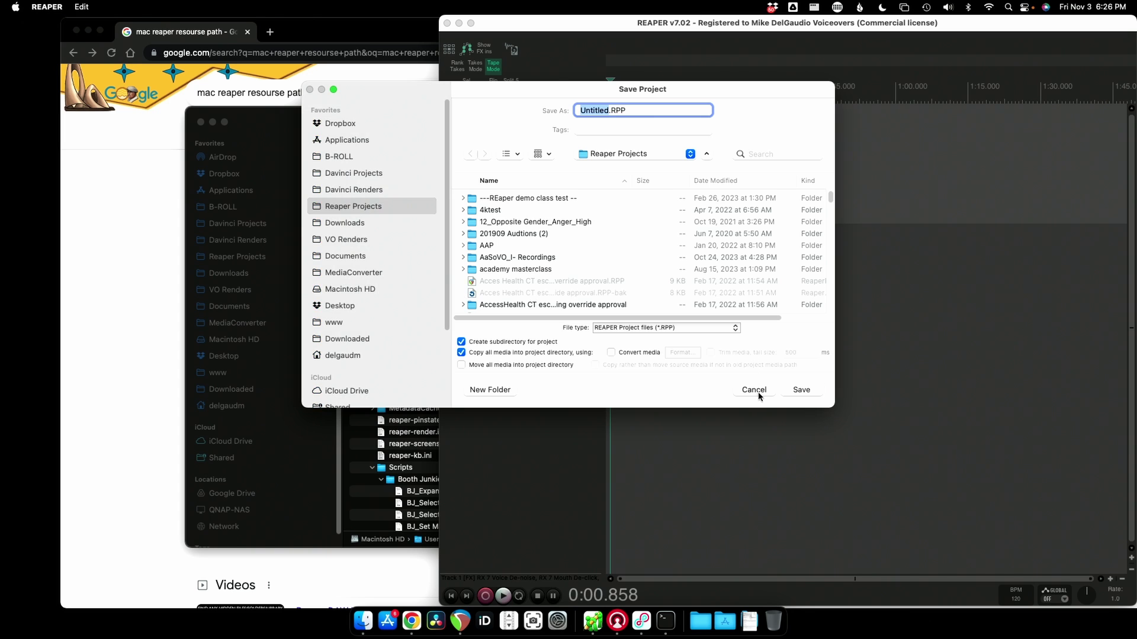
left_click(754, 389)
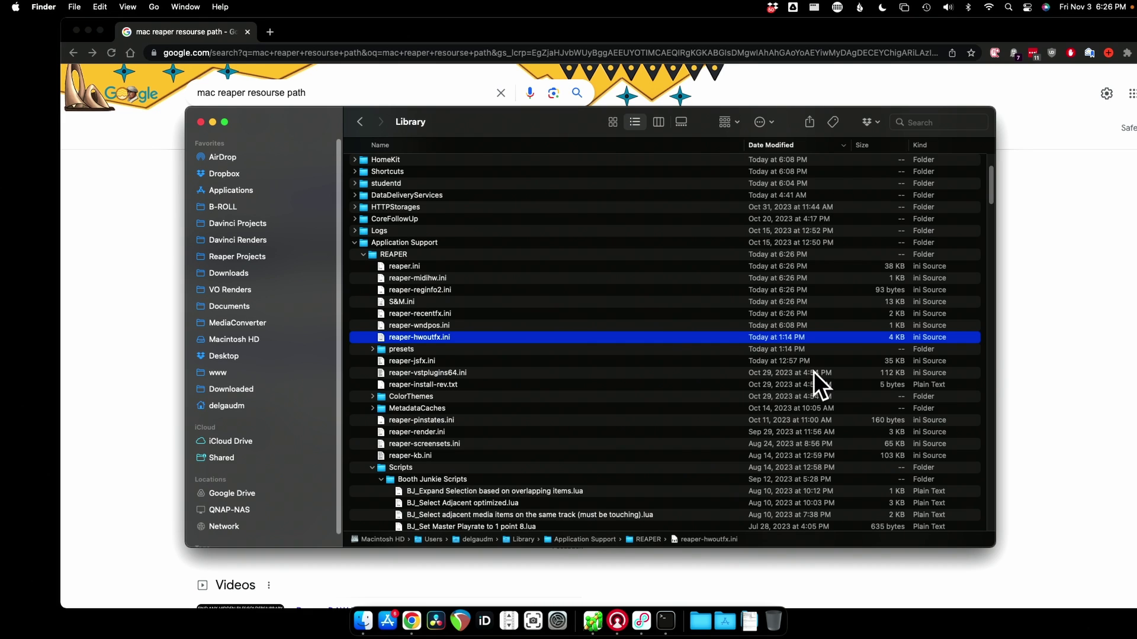
- Add -BAD to reaper-hwoutfx.ini again and relaunch REAPER from the Dock
left_click(441, 350)
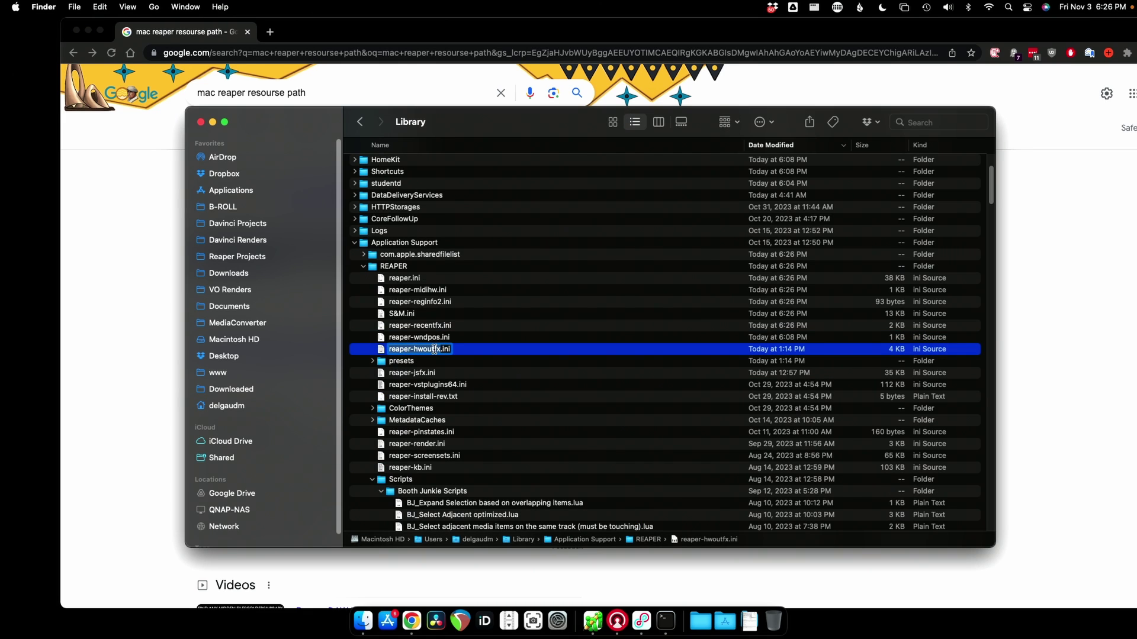
left_click(436, 349)
type("-BAD")
key("Return")
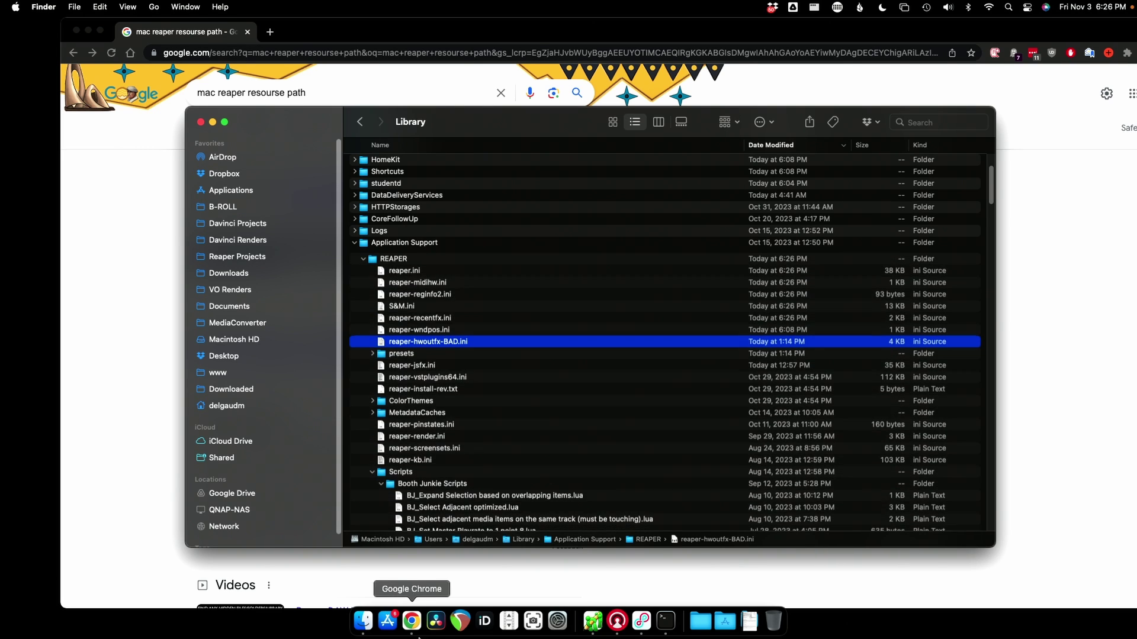
left_click(460, 623)
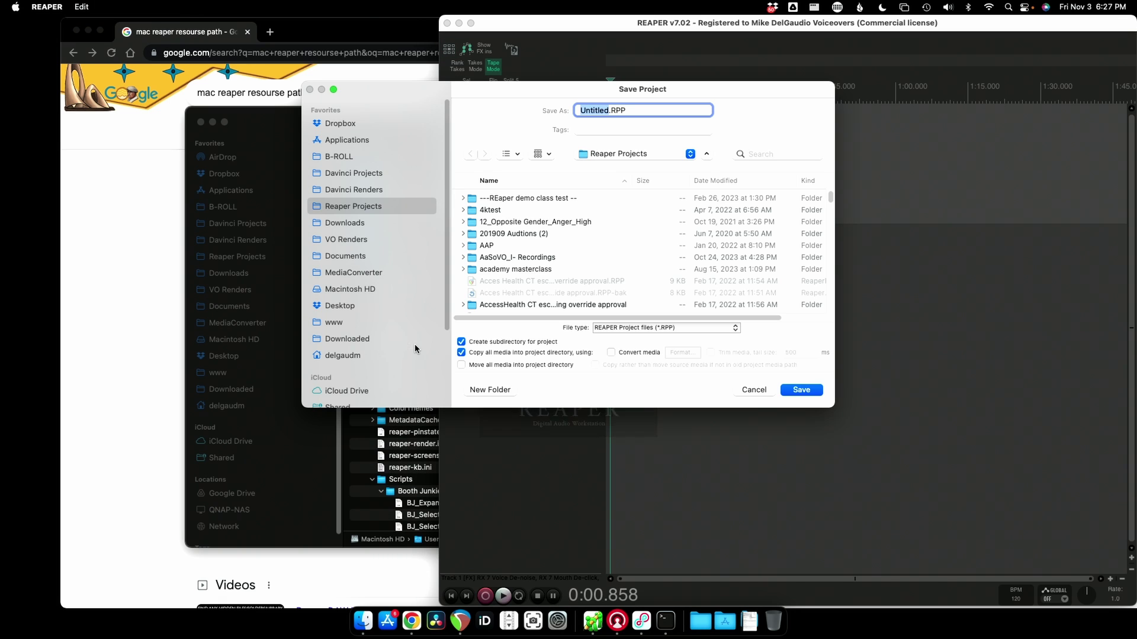
- Decline saving Untitled.RPP, then quit REAPER with its window's close button
left_click(765, 393)
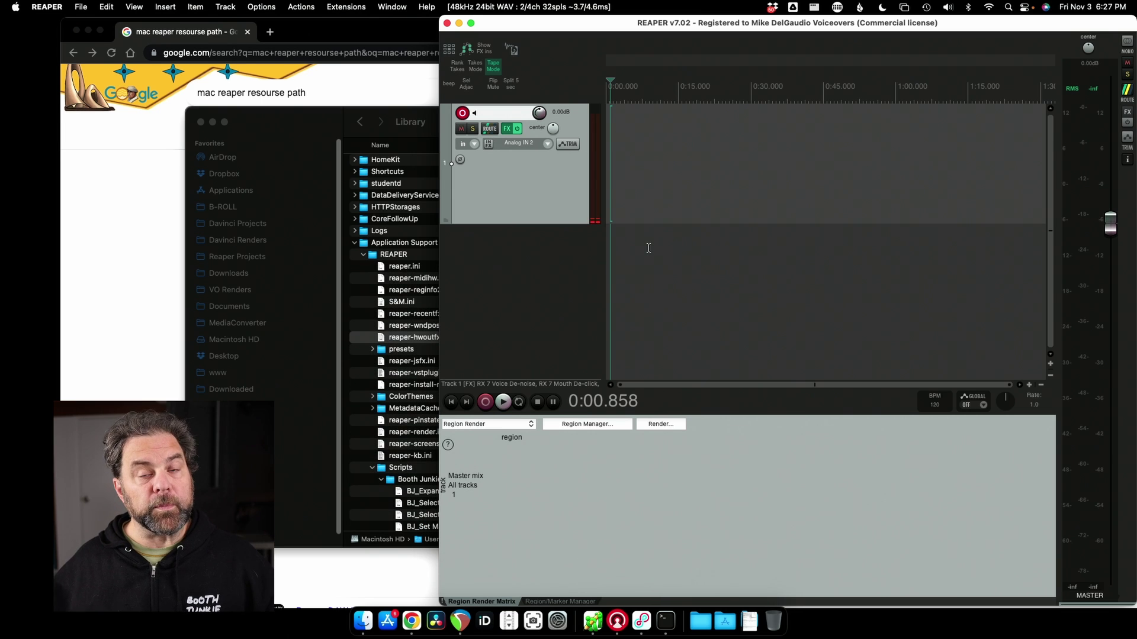
left_click(448, 24)
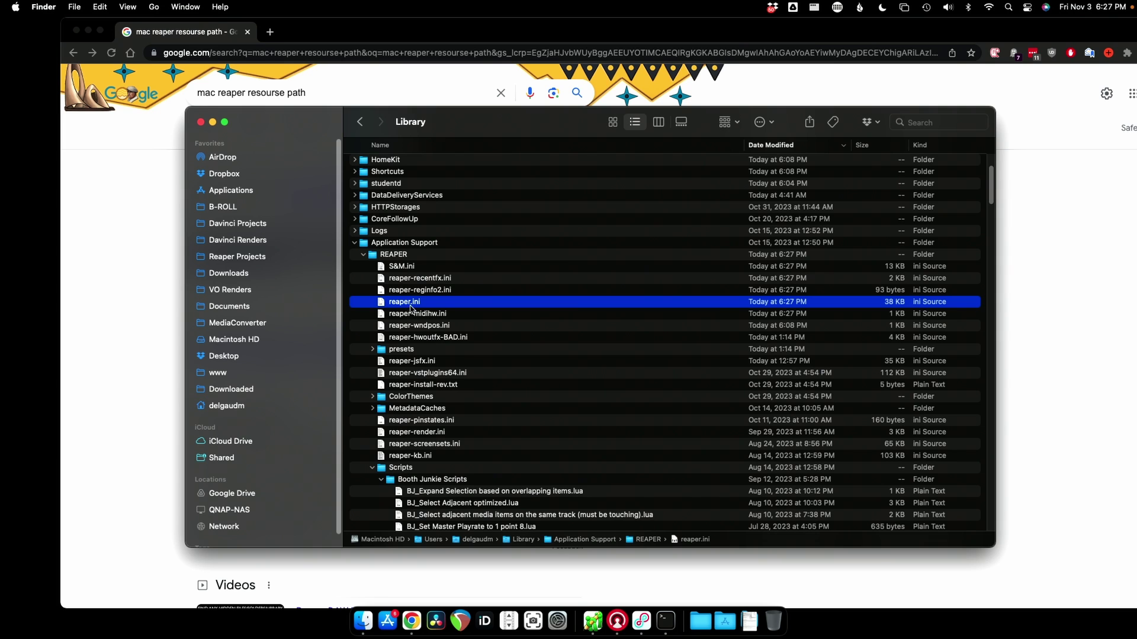
- Rename reaper.ini to reaper-bad.ini in the REAPER resource folder
left_click(410, 303)
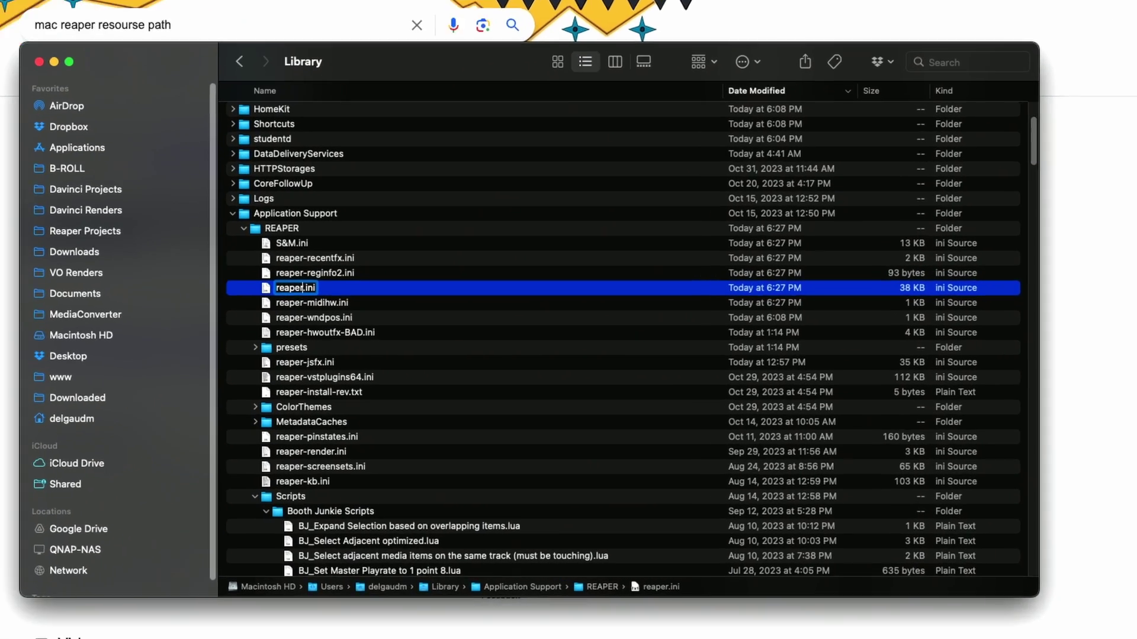
key("Right")
type("-bad")
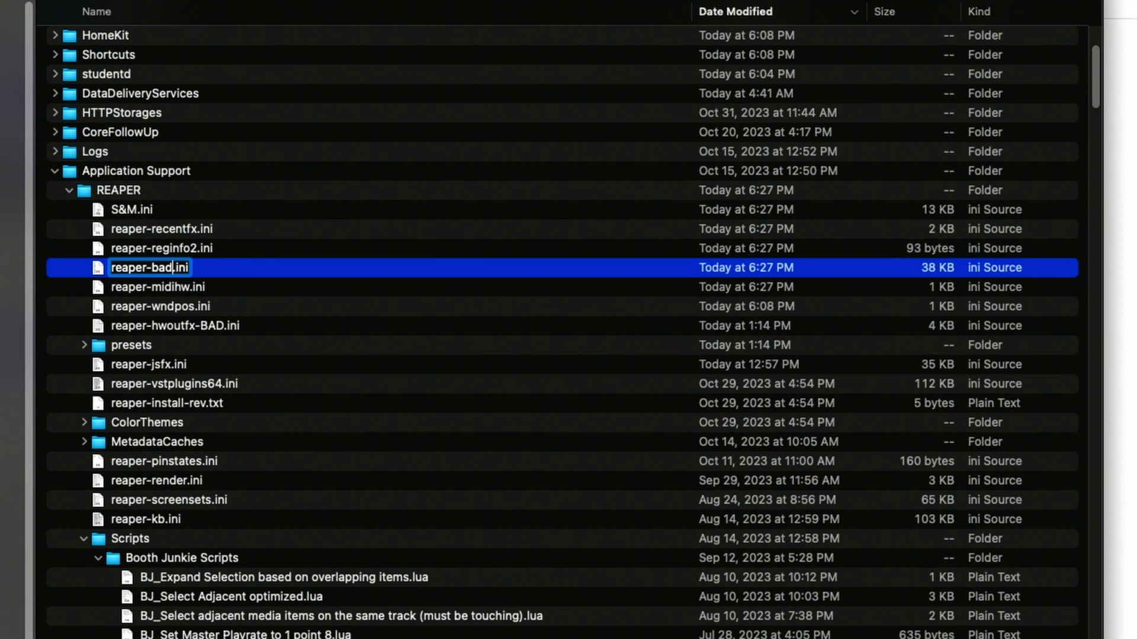
key("Return")
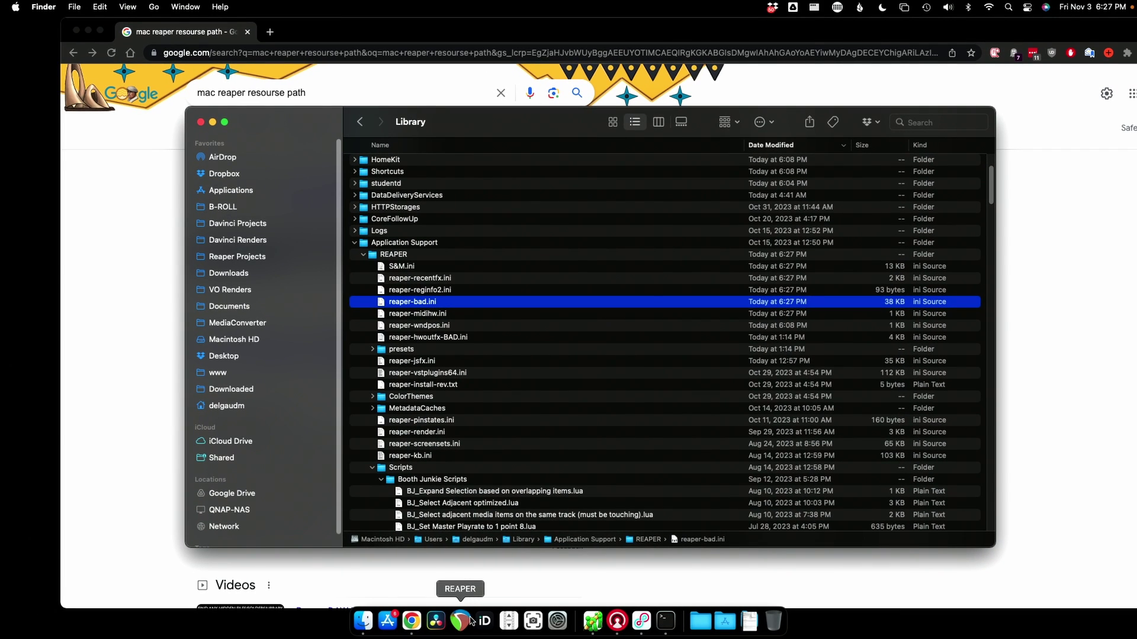
- Relaunch REAPER without reaper.ini and accept the default system audio devices at 48 kHz
left_click(471, 620)
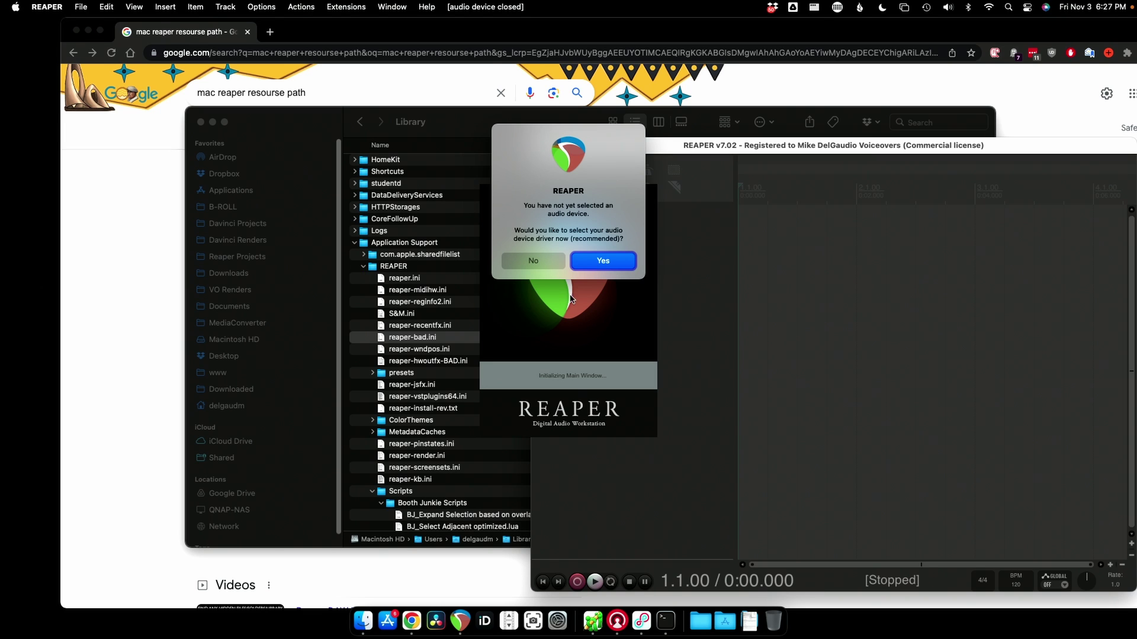
left_click(603, 262)
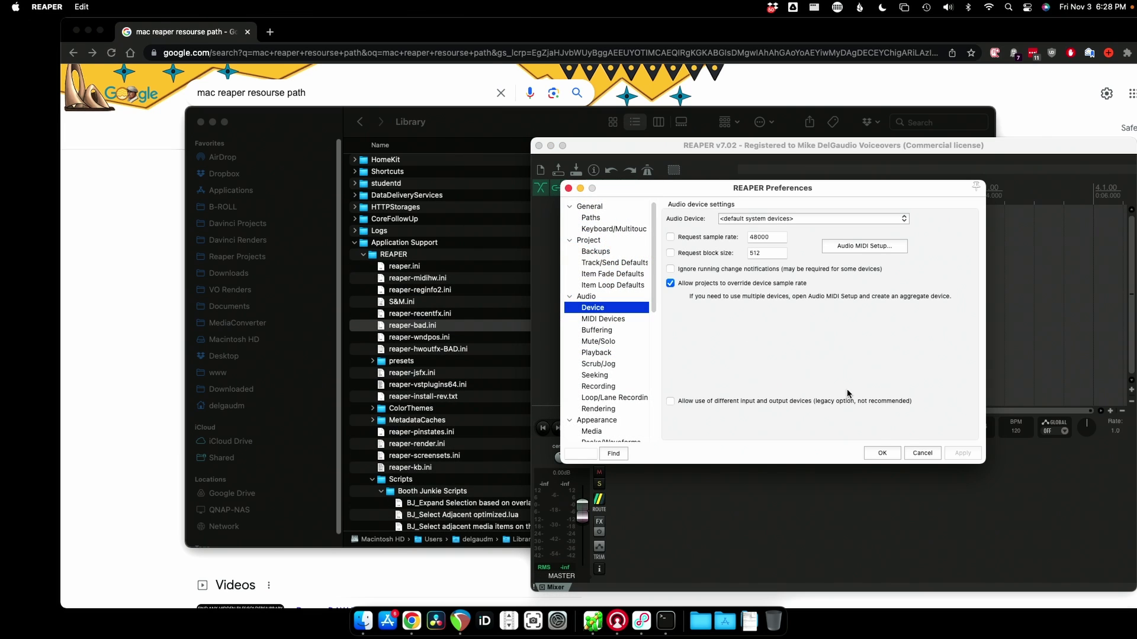
left_click(875, 454)
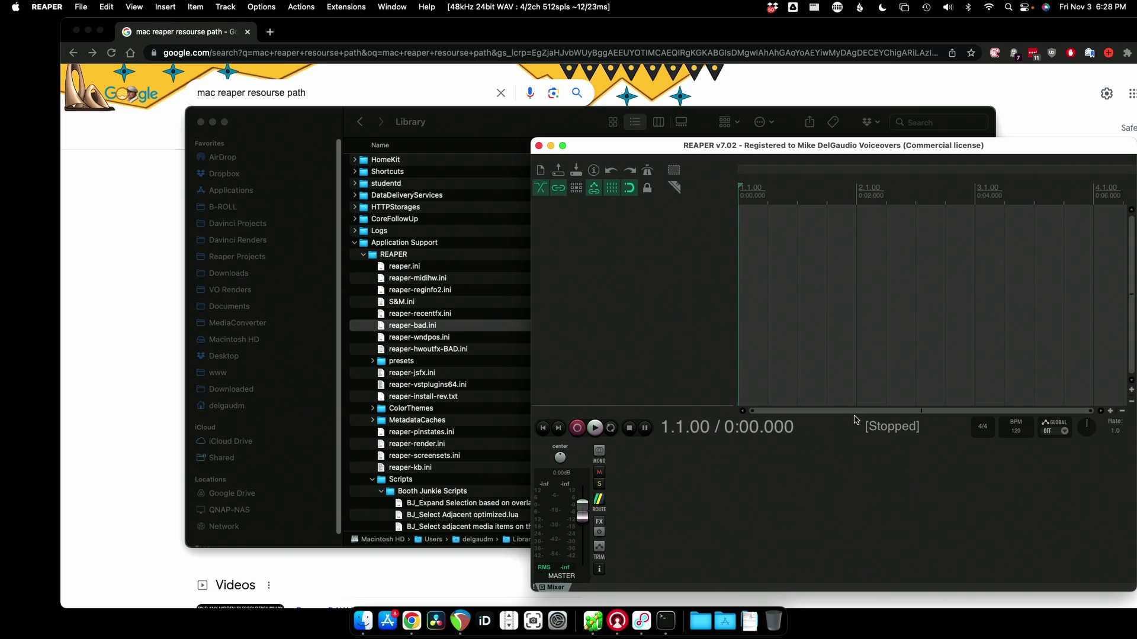
left_click_drag(673, 147, 416, 86)
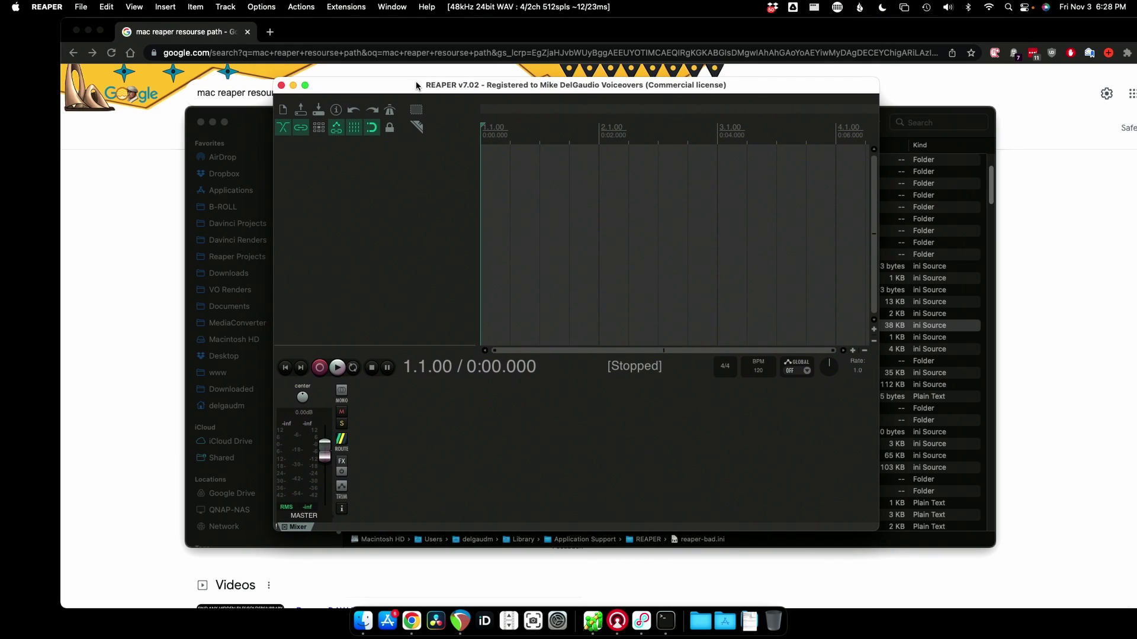
- Quit REAPER and move the freshly generated 707-byte reaper.ini to the Trash
left_click(281, 86)
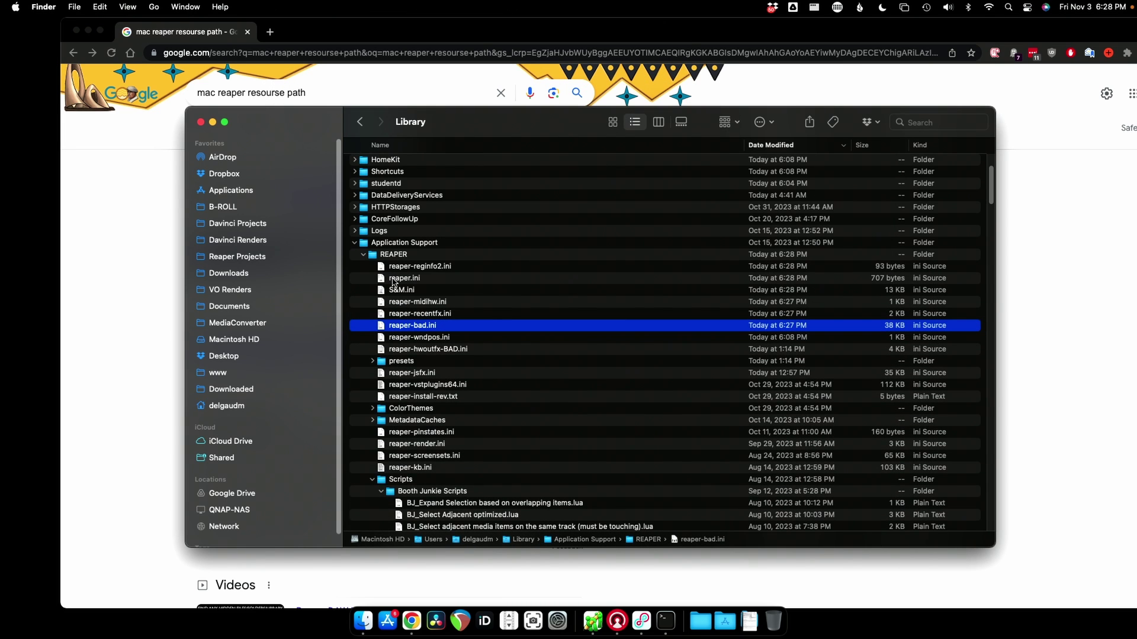
left_click(393, 281)
right_click(393, 281)
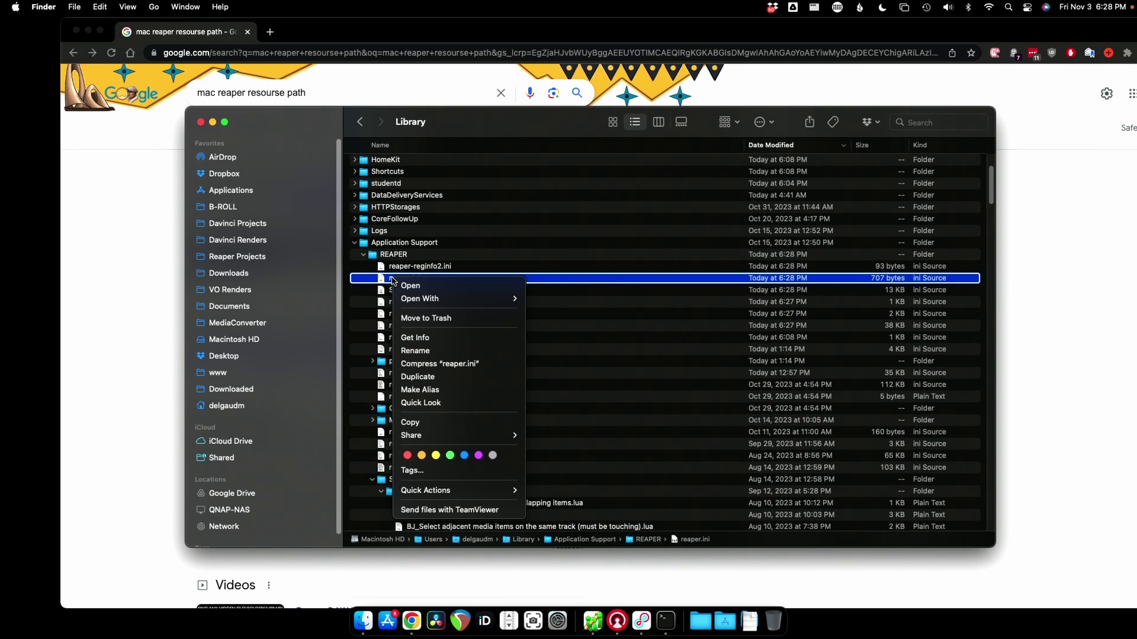
left_click(408, 321)
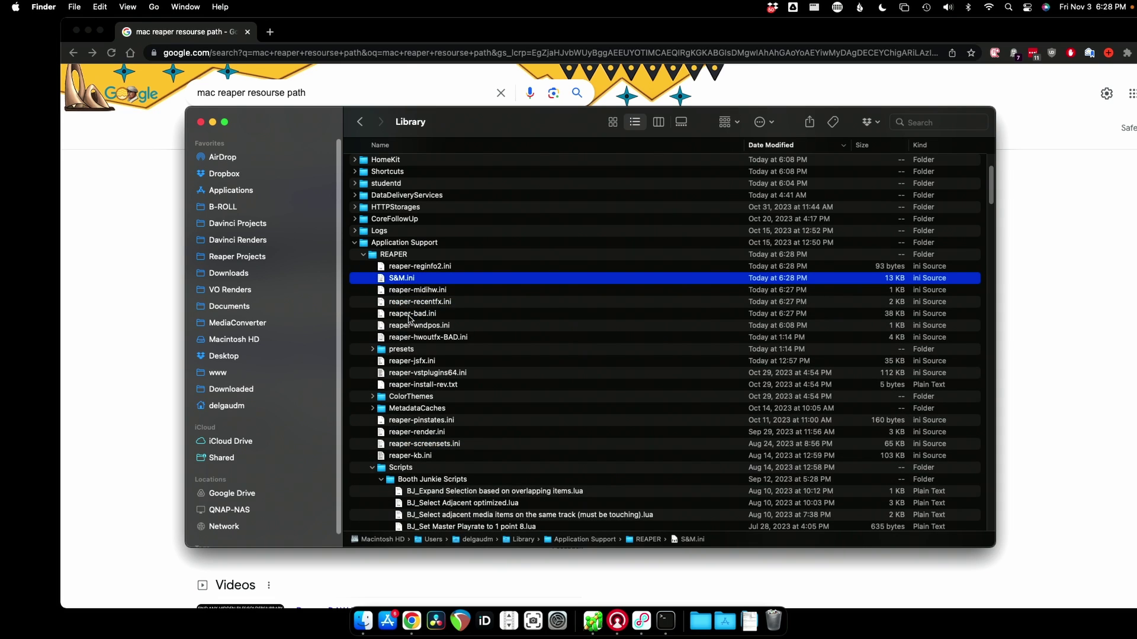
- Rename reaper-bad.ini back to reaper.ini, restoring the original 38 KB settings
left_click(412, 314)
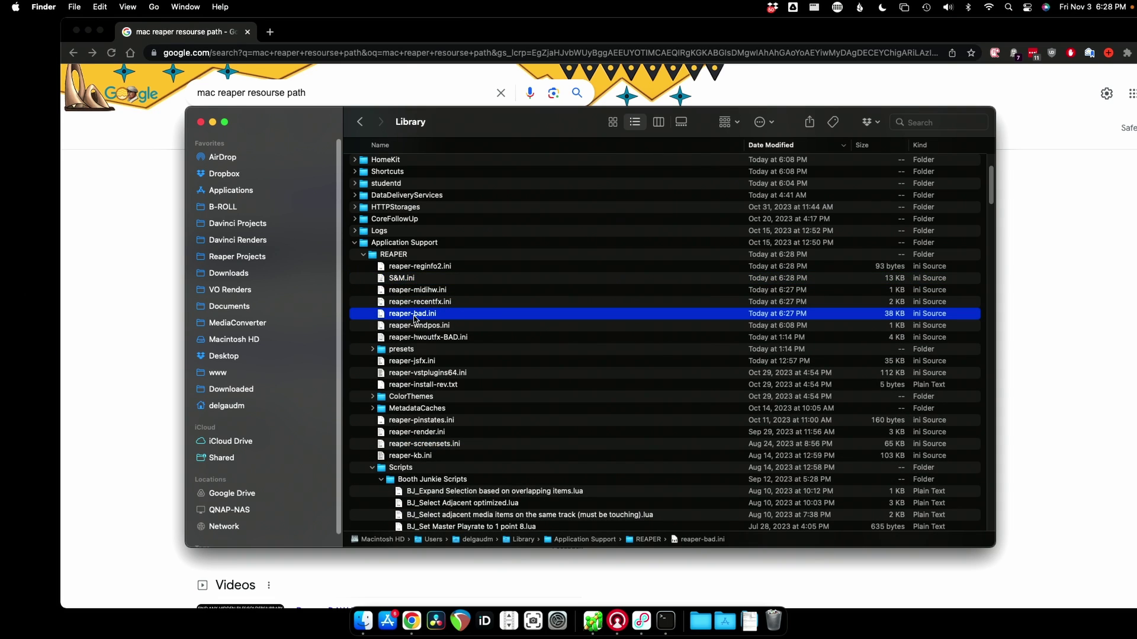
left_click(414, 318)
key("Right")
key("BackSpace")
key("BackSpace")
key("BackSpace")
key("BackSpace")
key("Return")
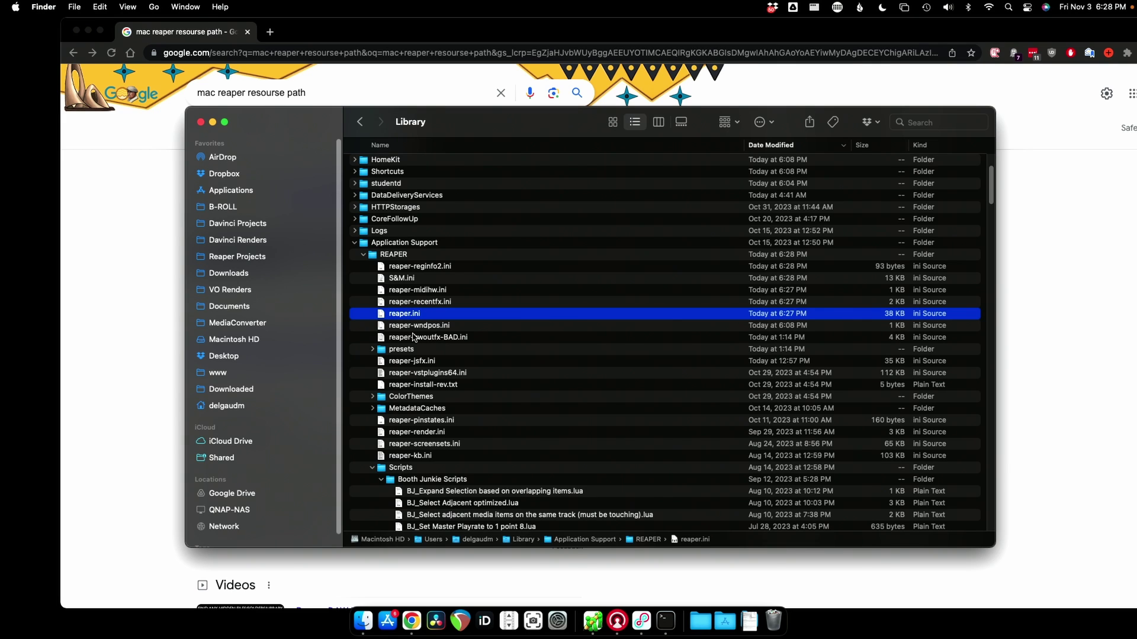
- Relaunch REAPER with the restored reaper.ini and decline saving the untitled project
left_click(458, 631)
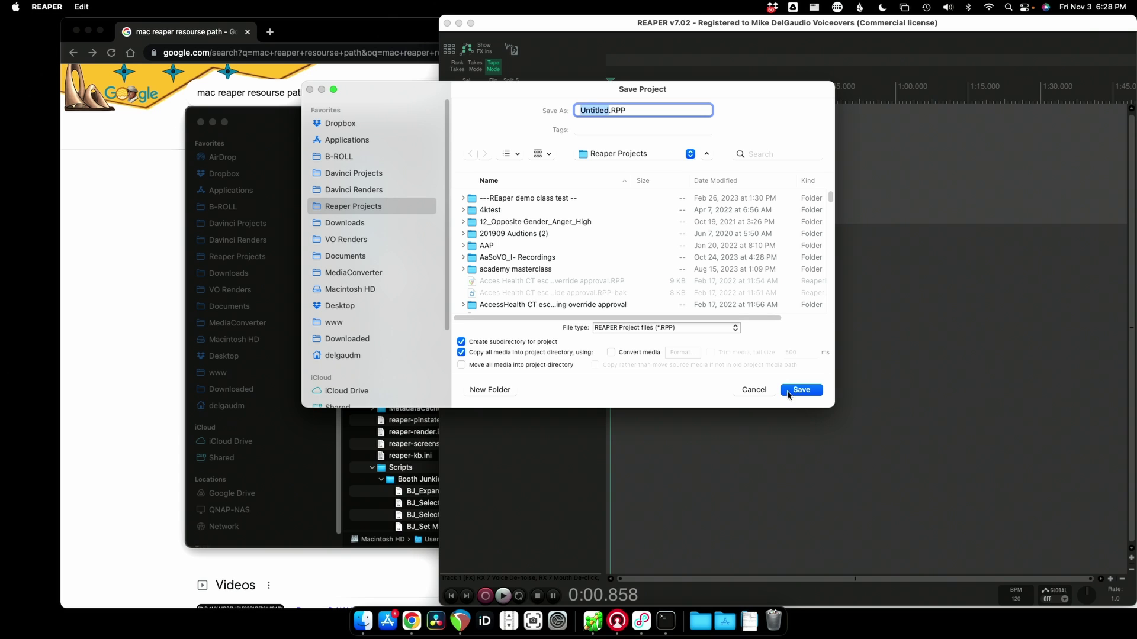
left_click(769, 392)
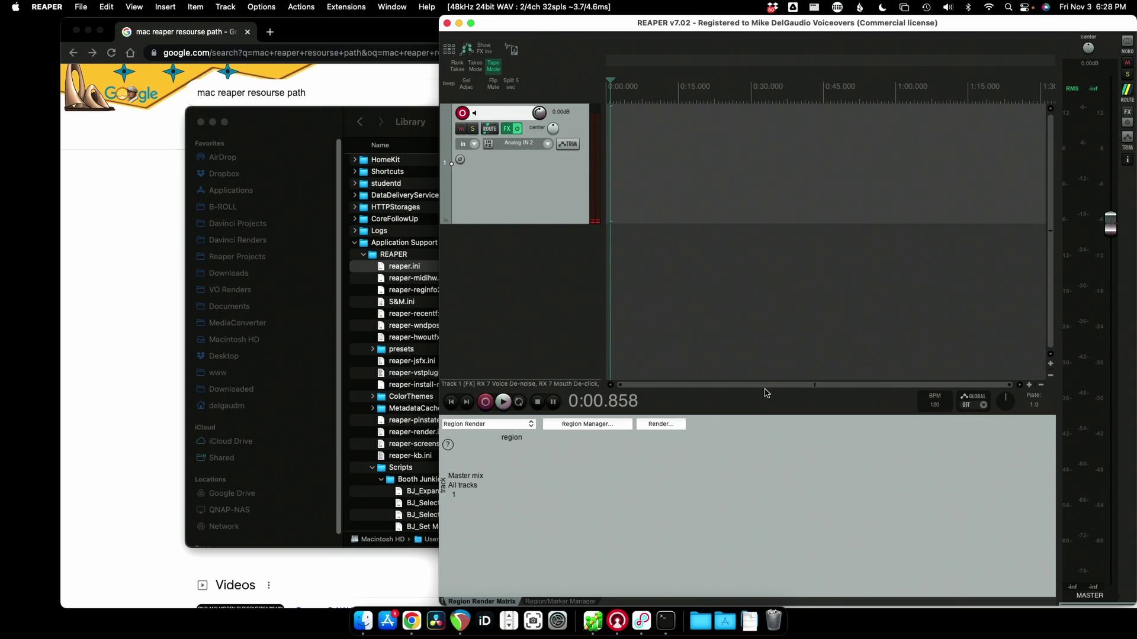